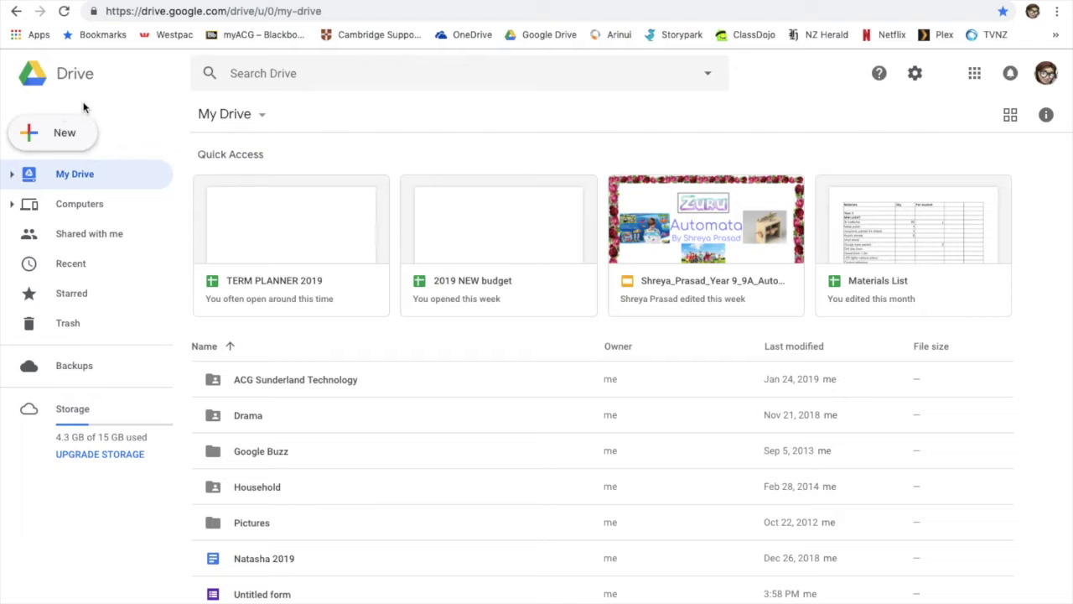
- Create a new blank Google Form from Google Drive's New menu
left_click(71, 142)
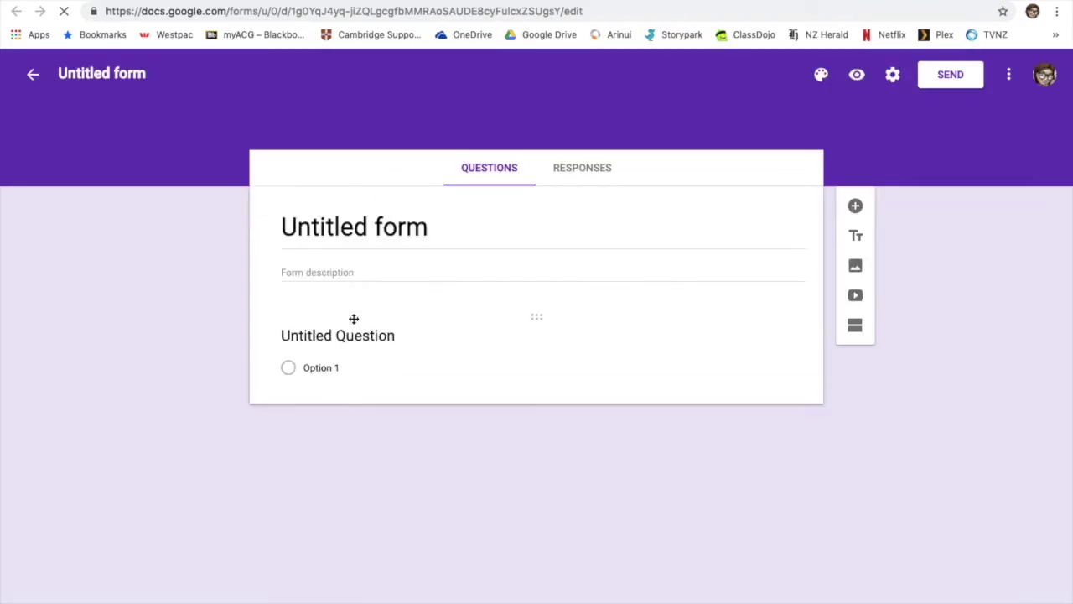
left_click(402, 232)
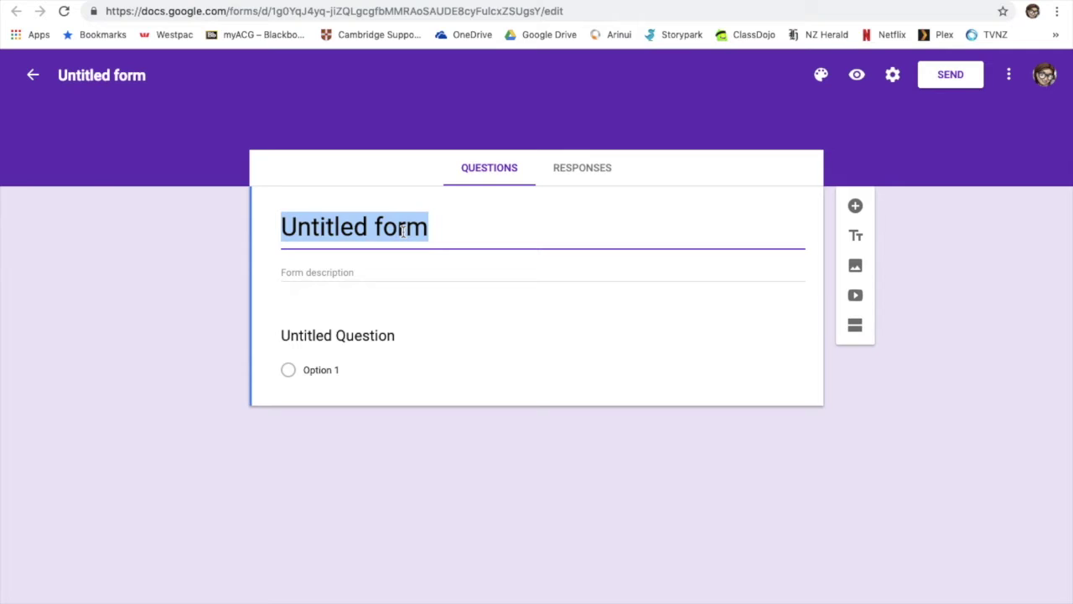
- Title the form 'Survey of perfume bottle packaging' and describe it as making a perfume bottle box
type("Survey ")
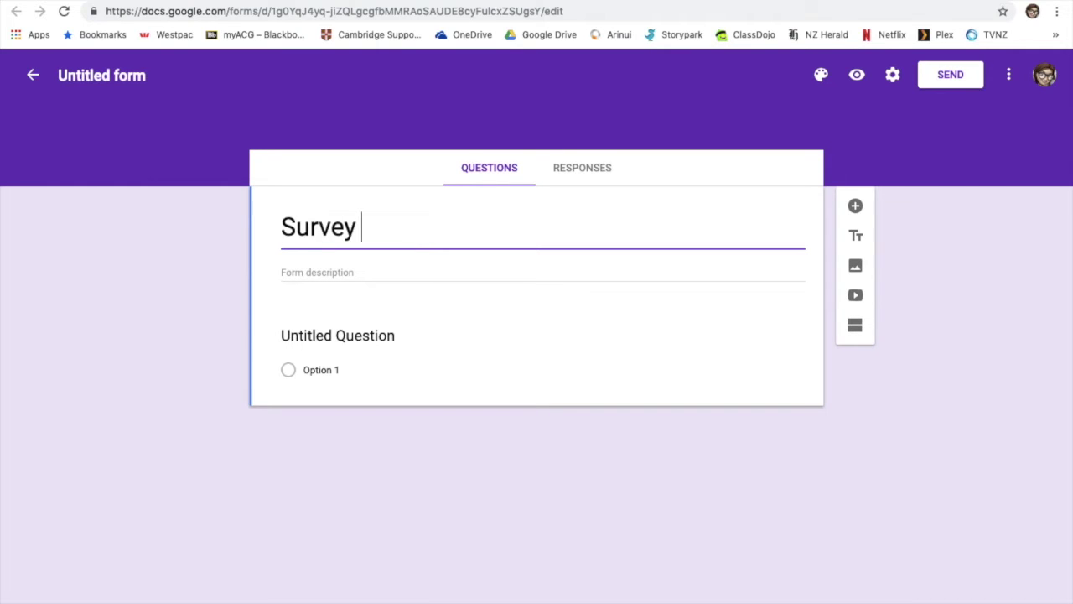
type("of ")
type("p")
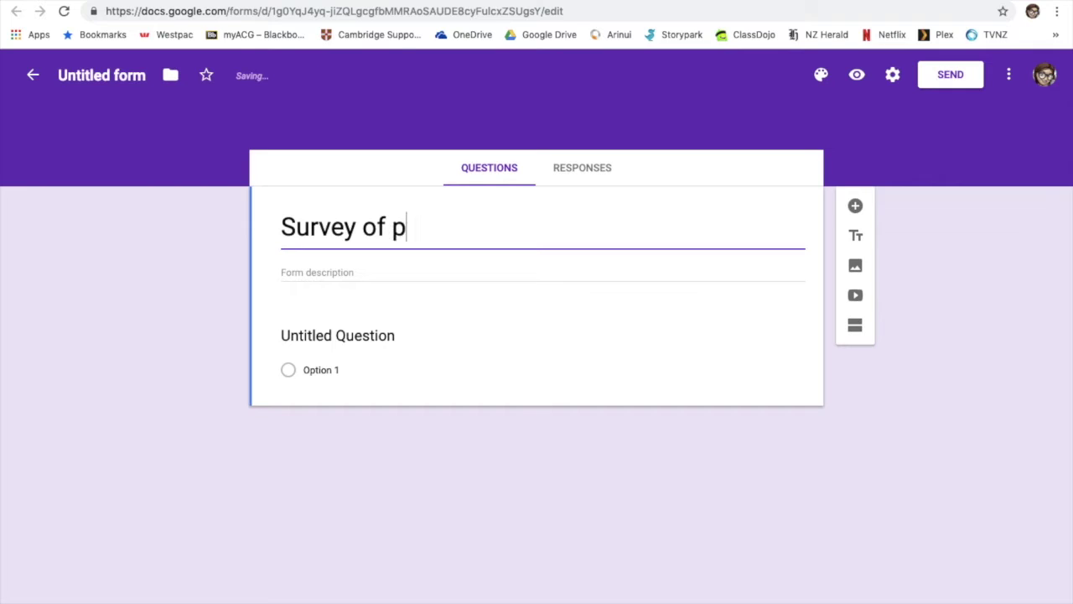
type("erfume ")
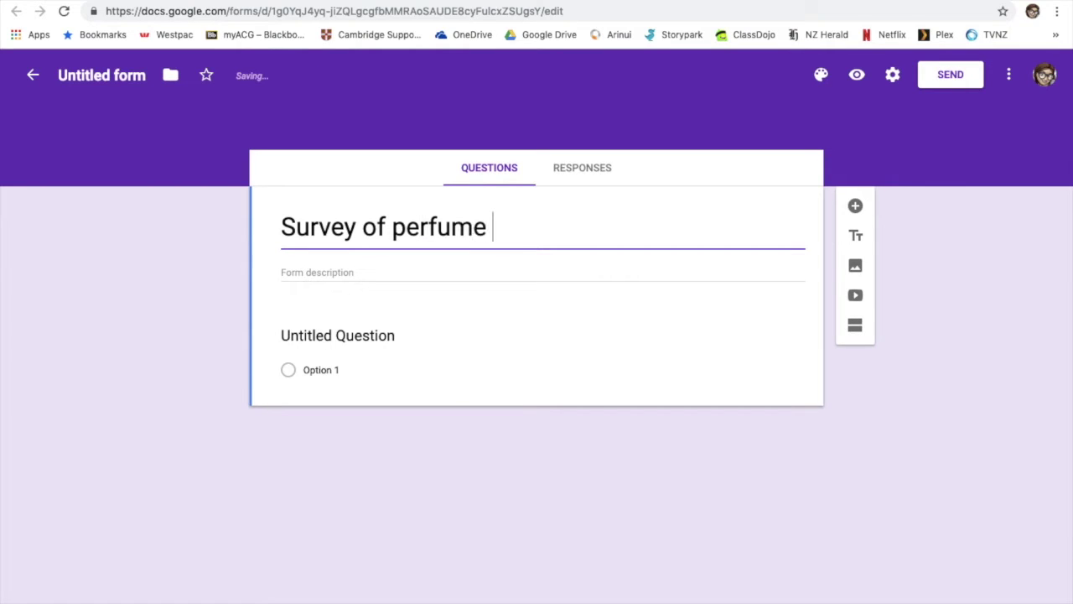
type("bottle ")
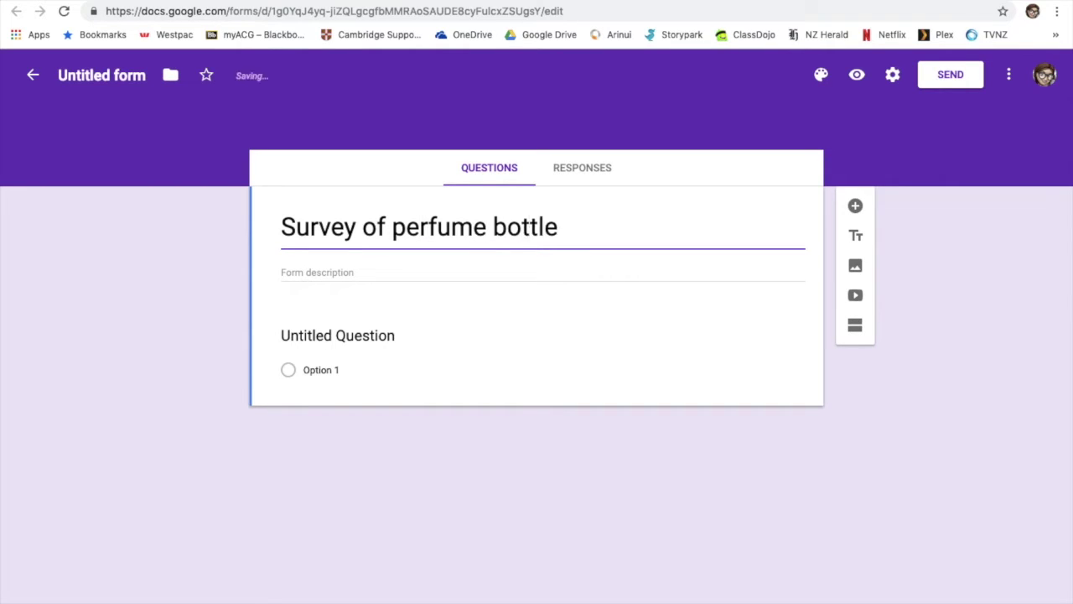
type("packaging")
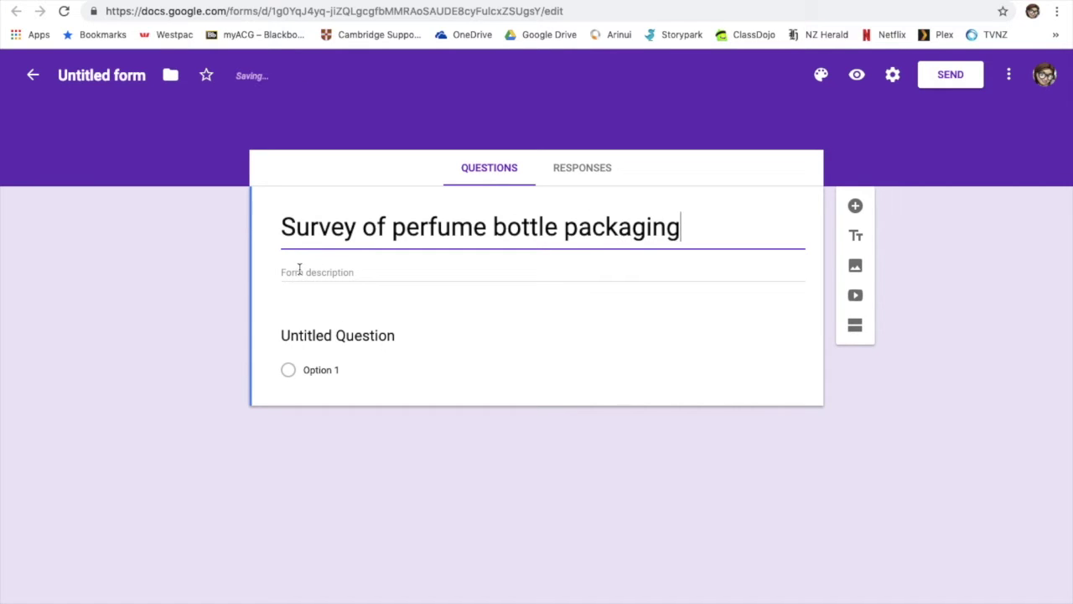
left_click(300, 272)
type("I")
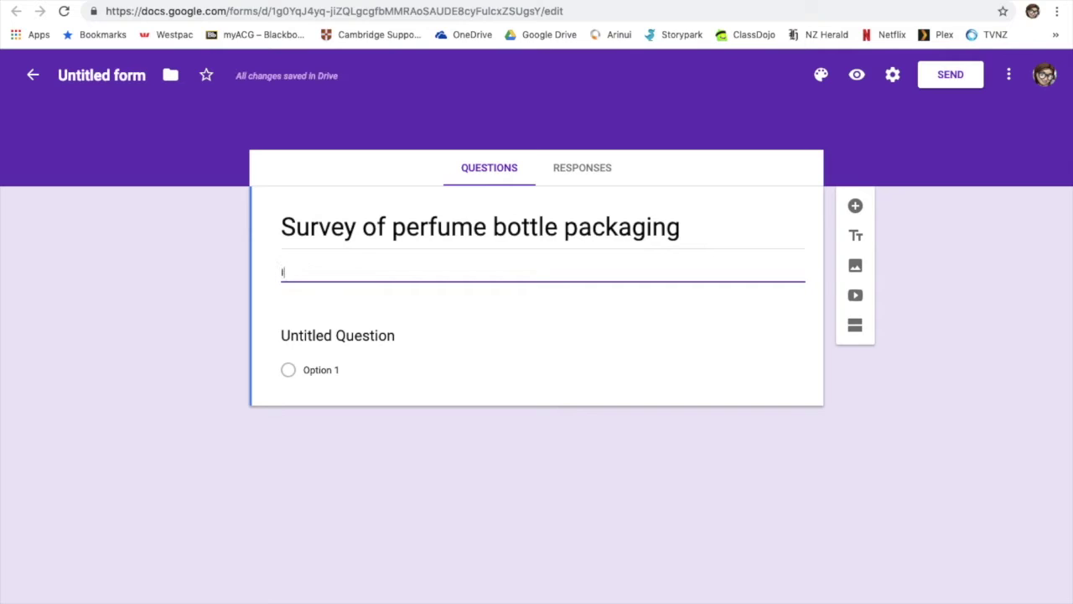
type(" will be making a perfume ")
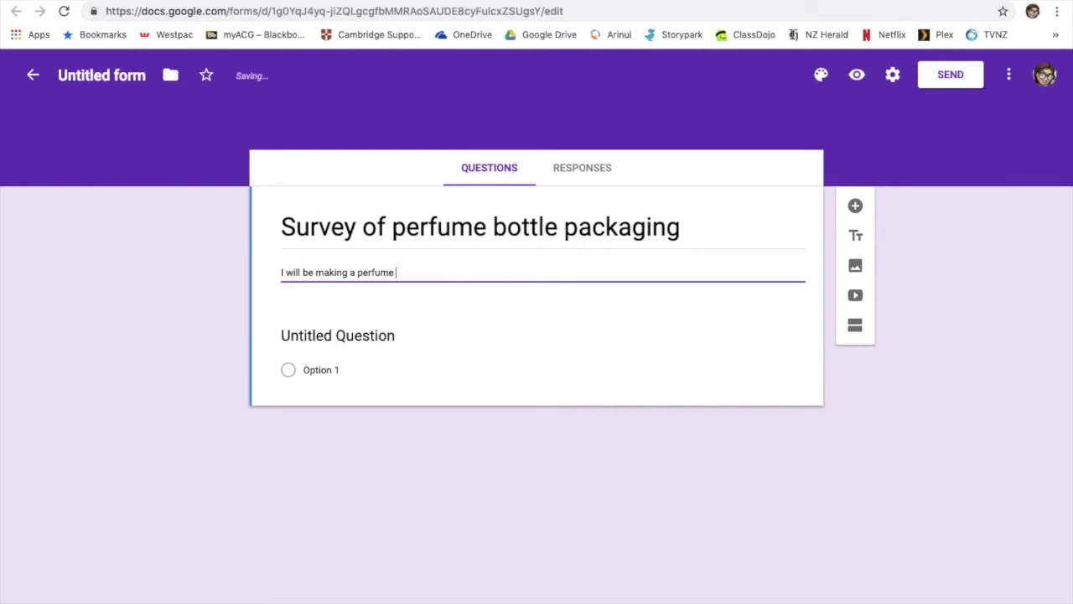
type("bottle b")
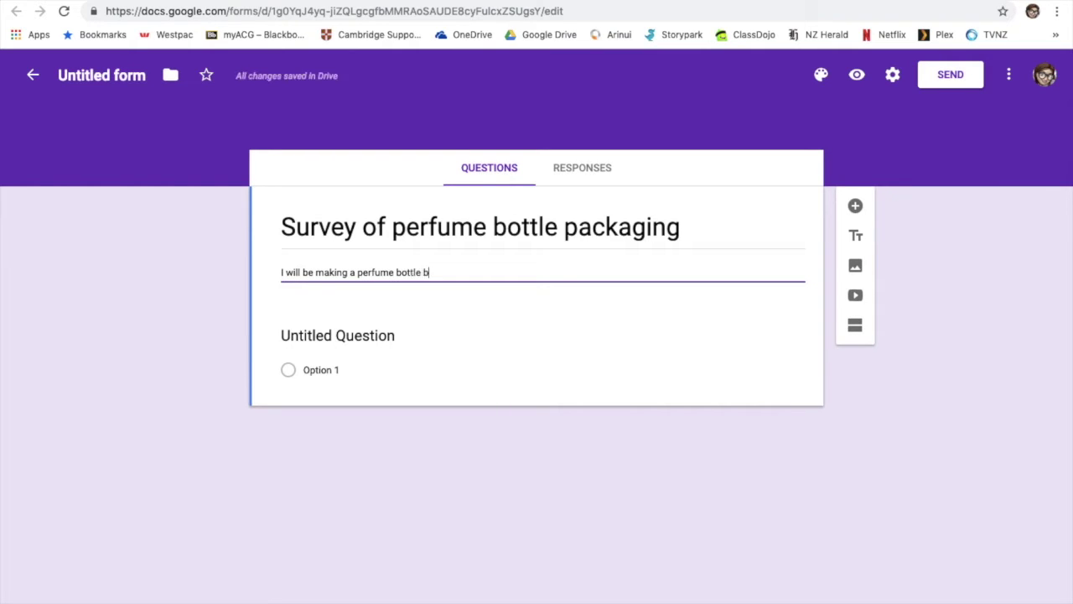
type("ox")
- Ask 'What colour do you think represents sophistication best?' with options black, Gold, Silver and Grey
left_click(333, 335)
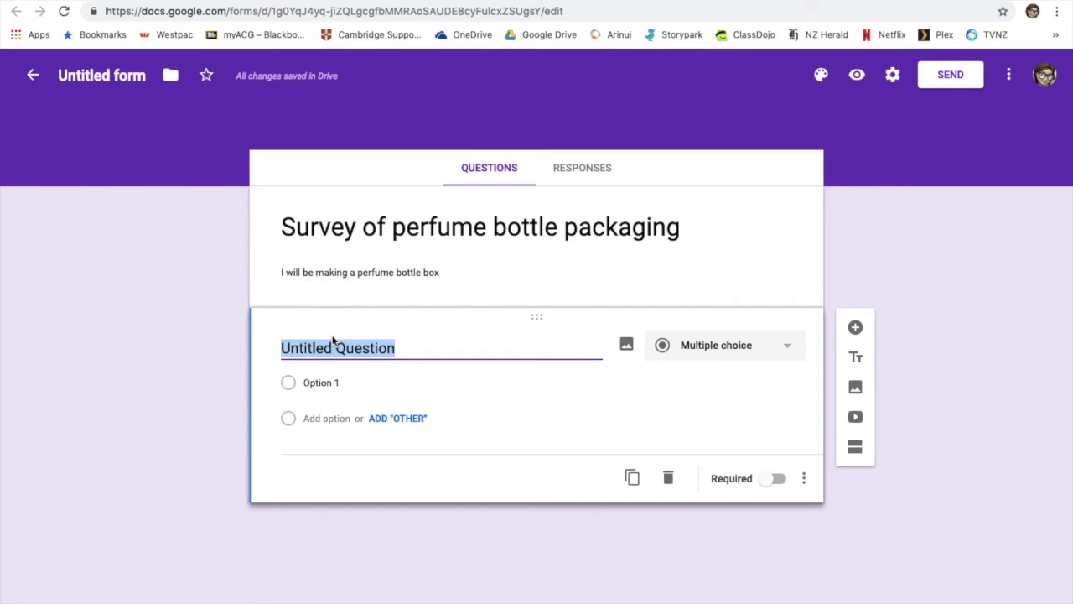
type("What colour ")
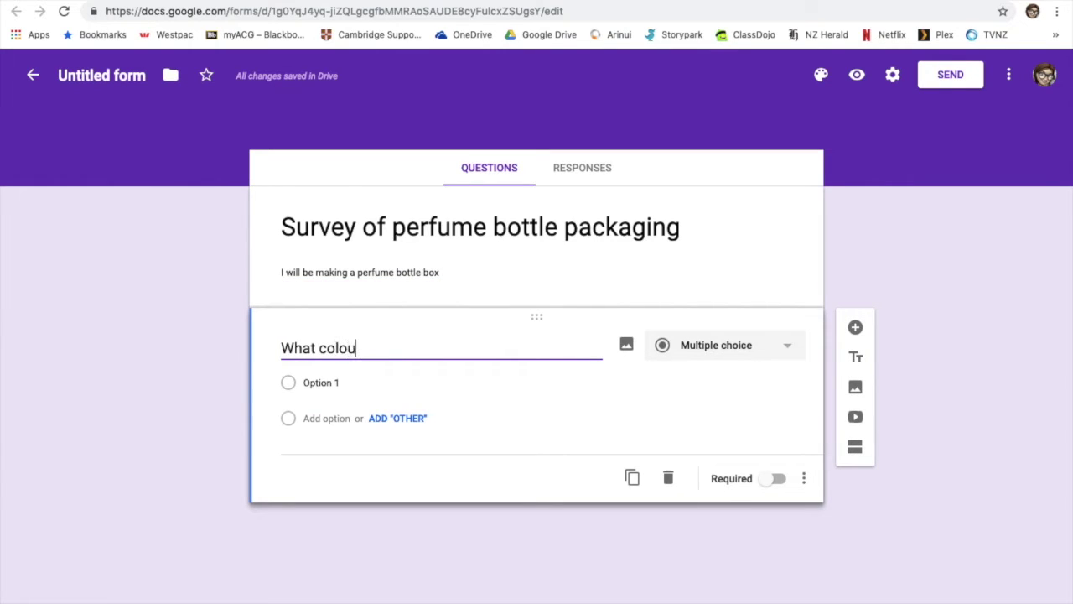
type("do you t")
type("hink re")
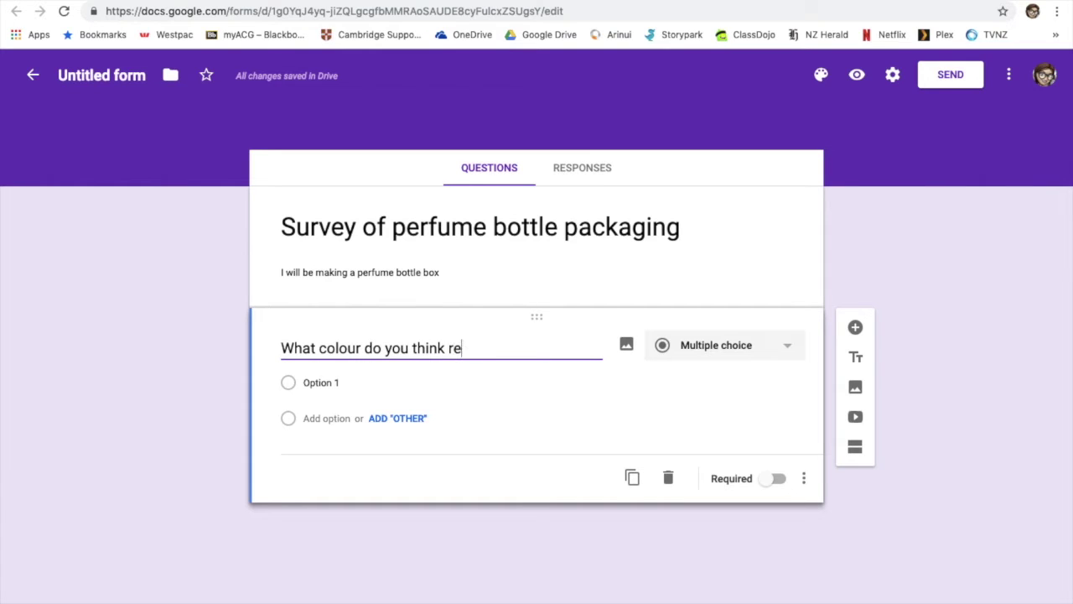
type("presents ")
type("sophis")
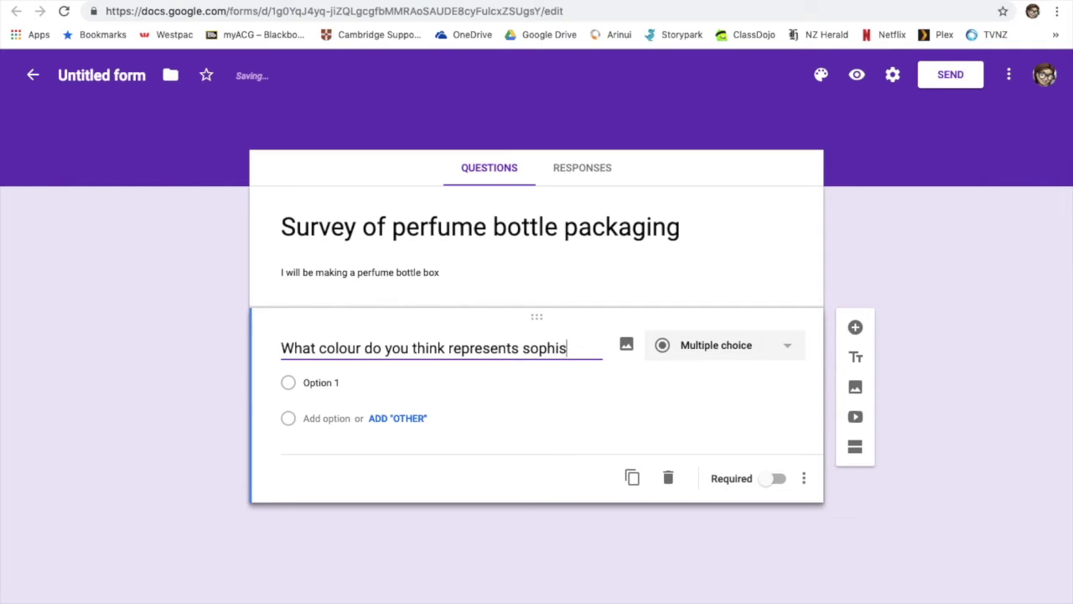
type("ticatio")
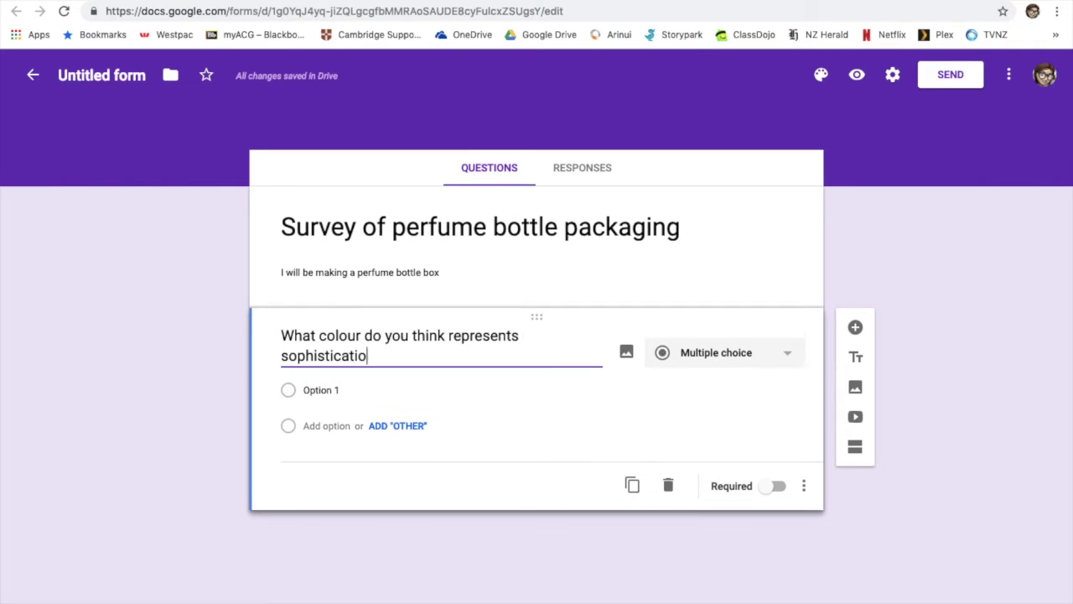
type("n")
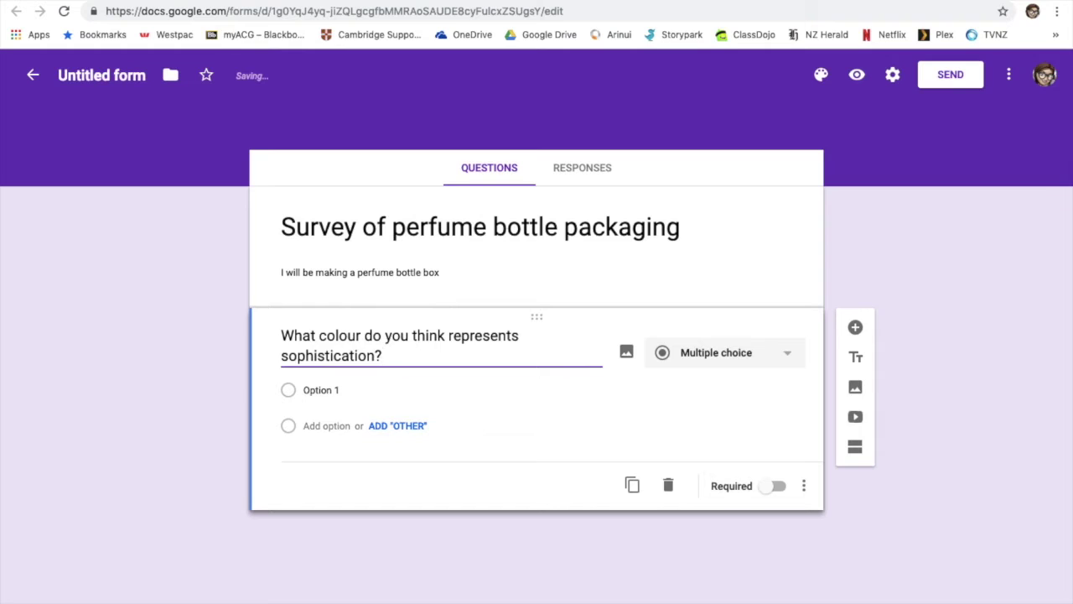
type(" best?")
key("Tab")
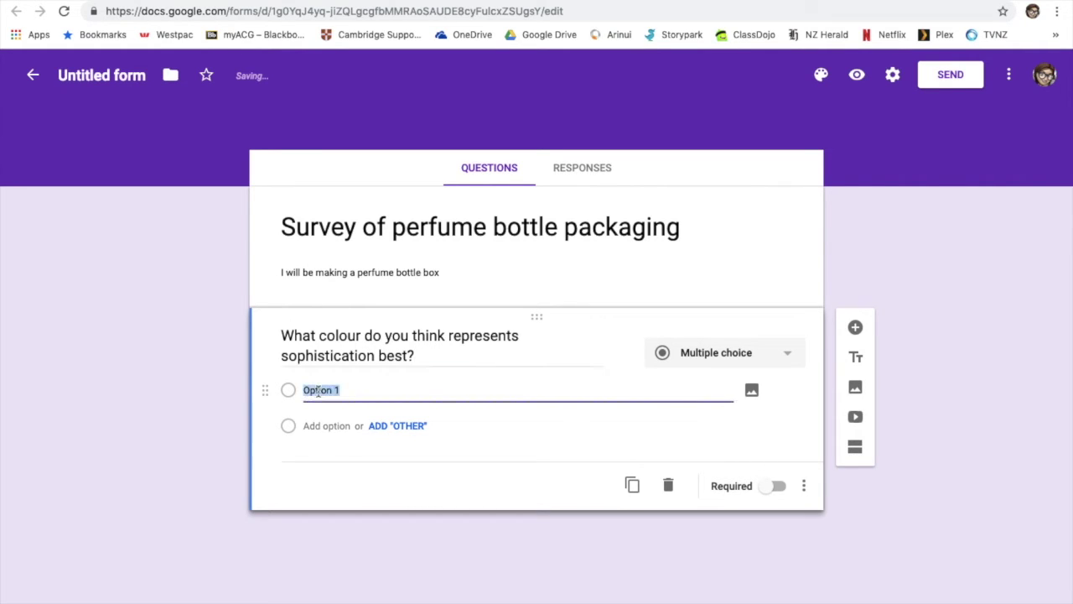
type("black")
left_click(333, 425)
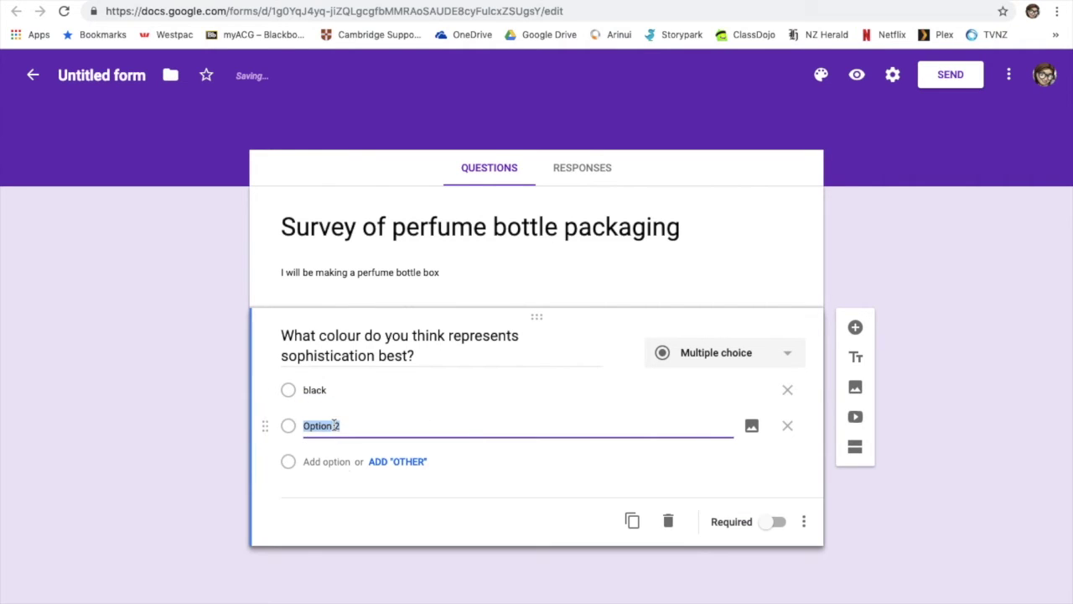
type("Gold")
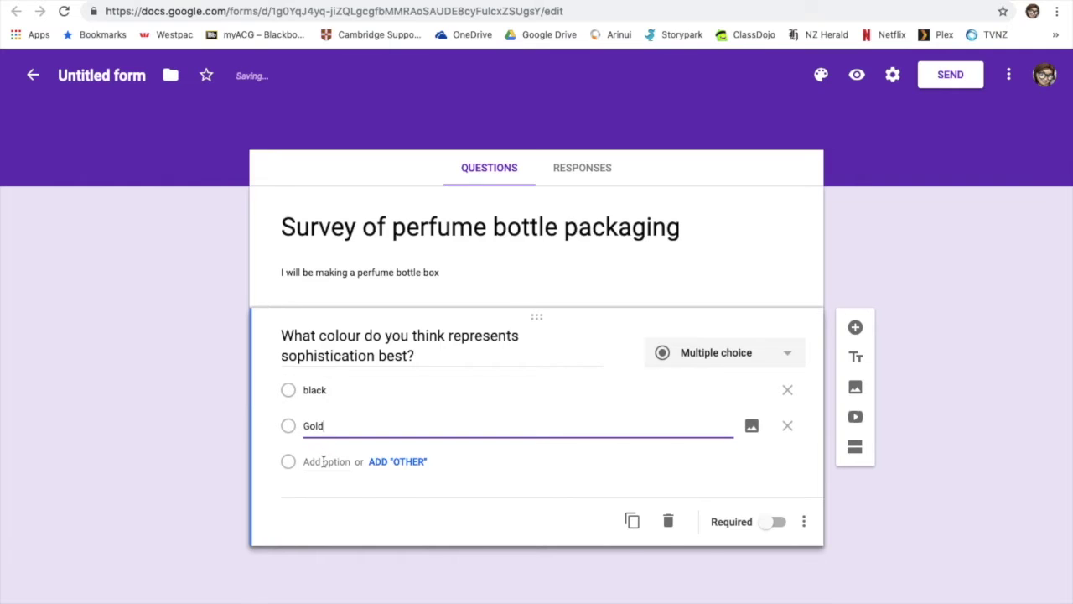
left_click(324, 461)
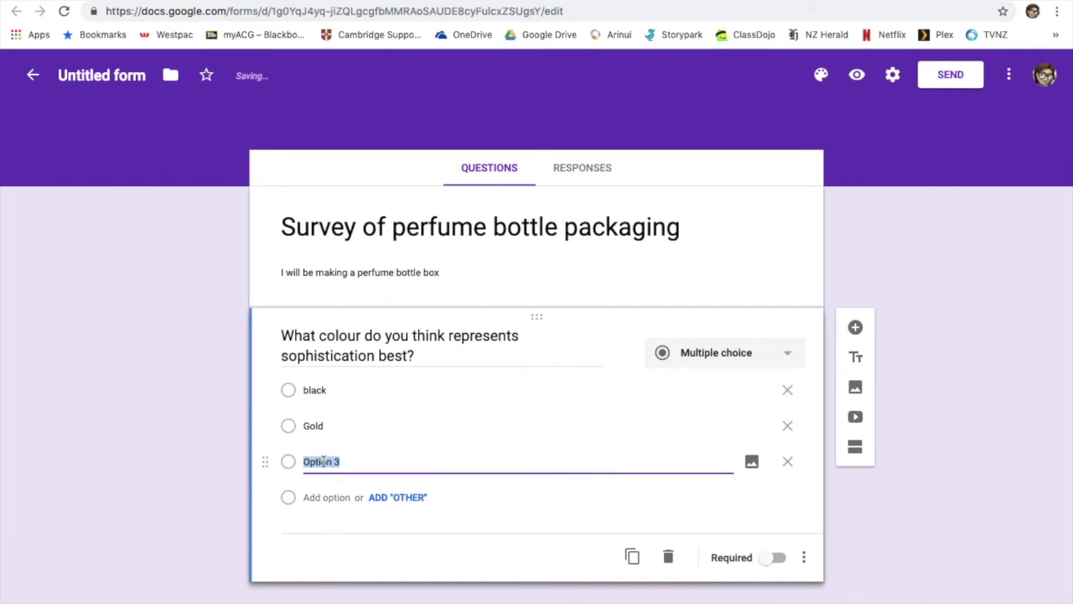
type("Silver")
left_click(315, 496)
type("Gre")
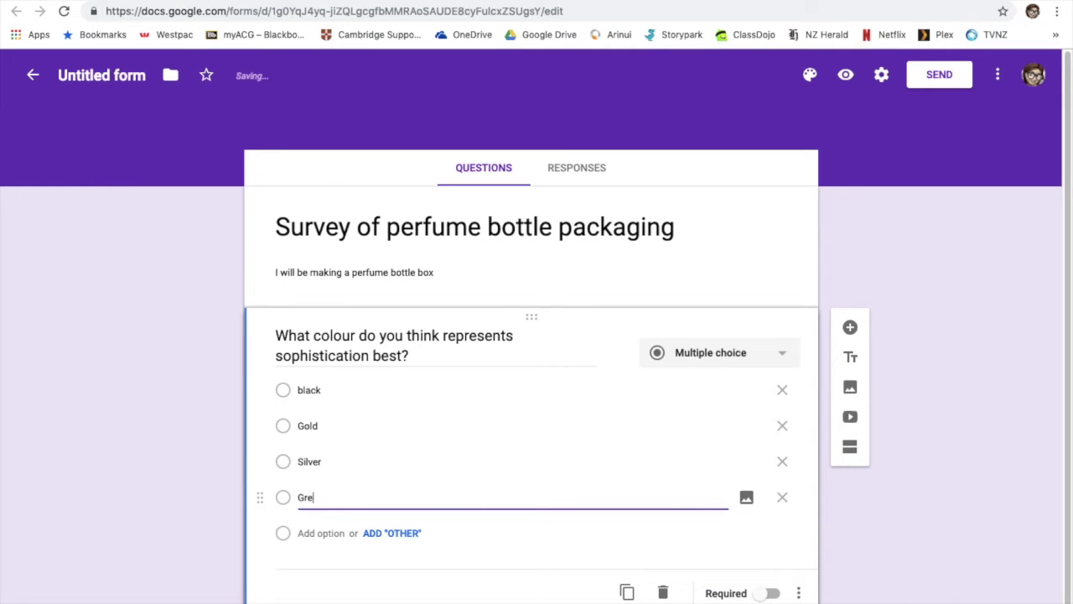
type("y")
- Scroll down the form, then bring up the Word document of font samples
scroll(476, 527, "down", 1)
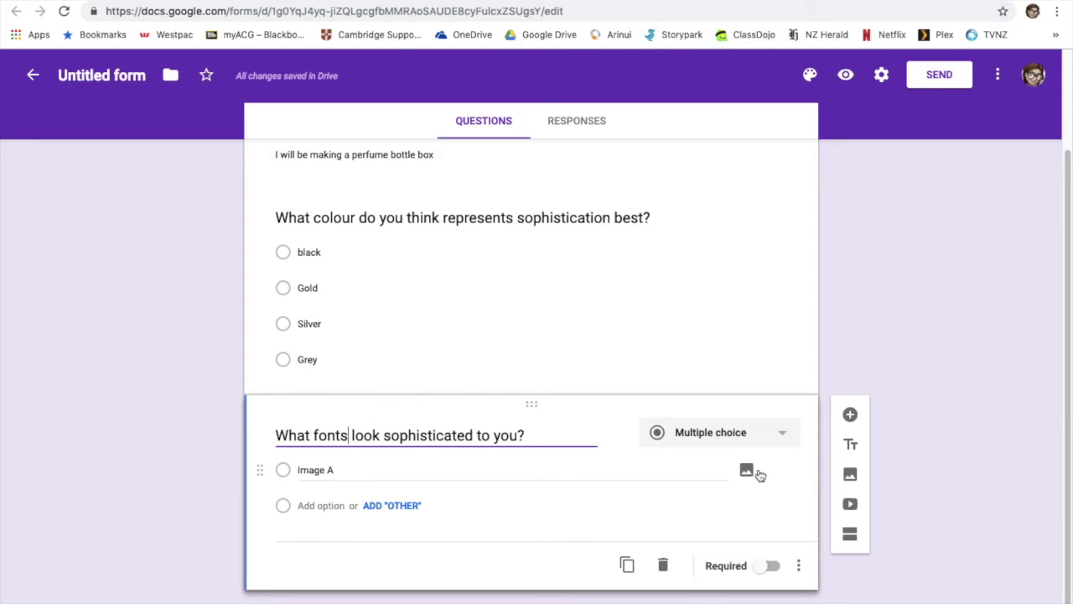
key("ctrl+Left")
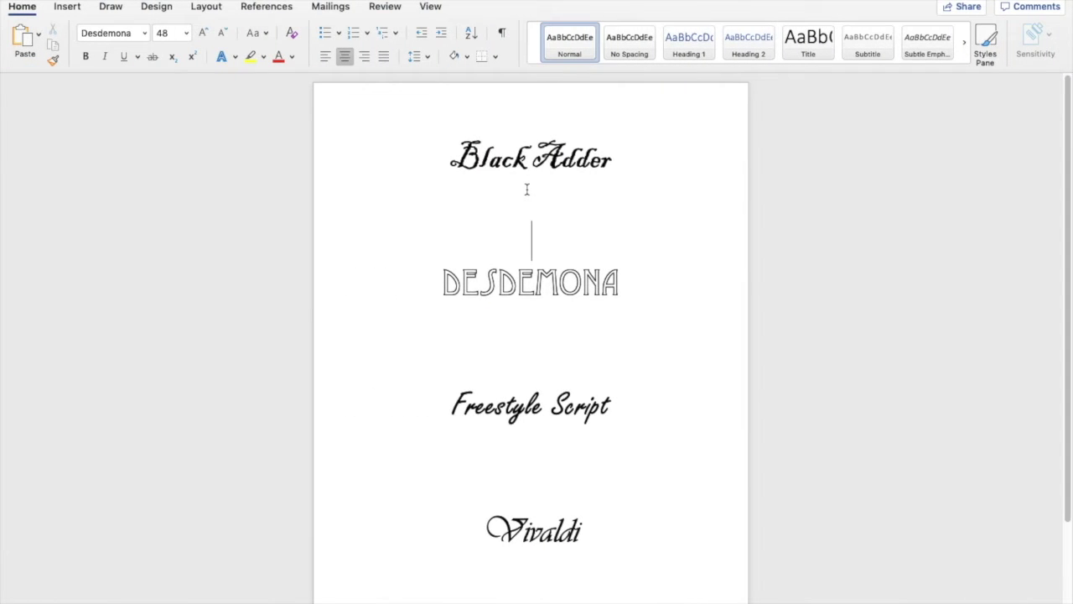
mouse_move(537, 1)
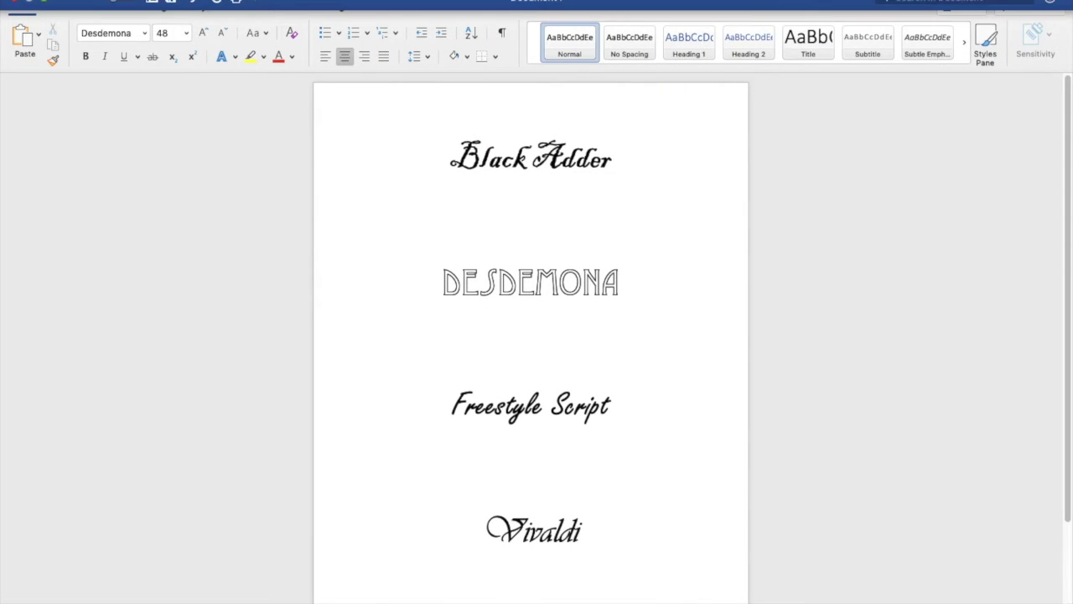
- Export the Word font samples page as a PDF named 'fonts' to the iCloud Desktop folder
left_click(88, 3)
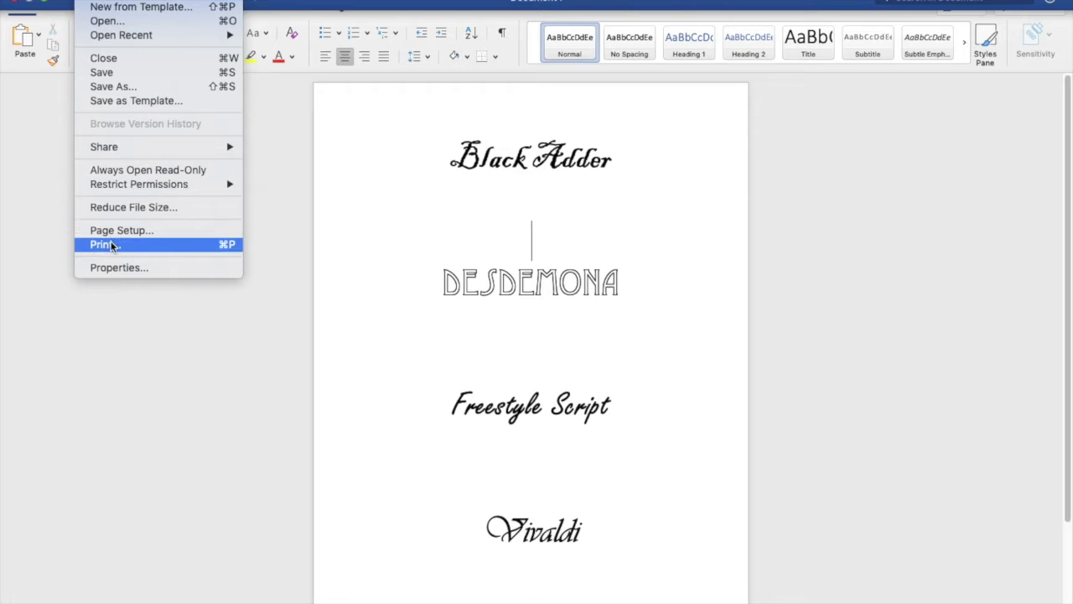
left_click(127, 85)
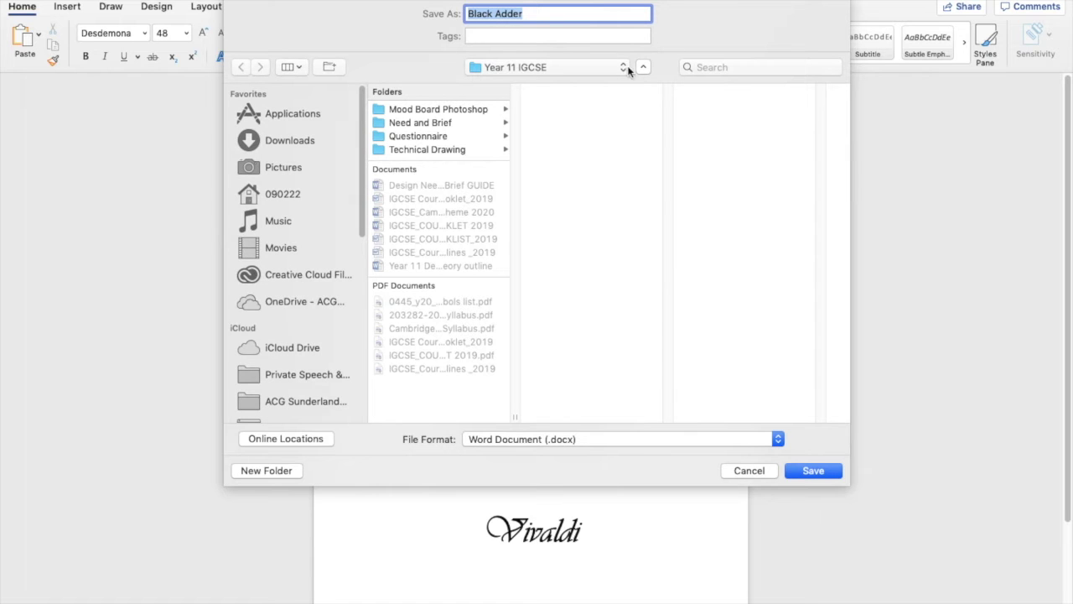
left_click(777, 437)
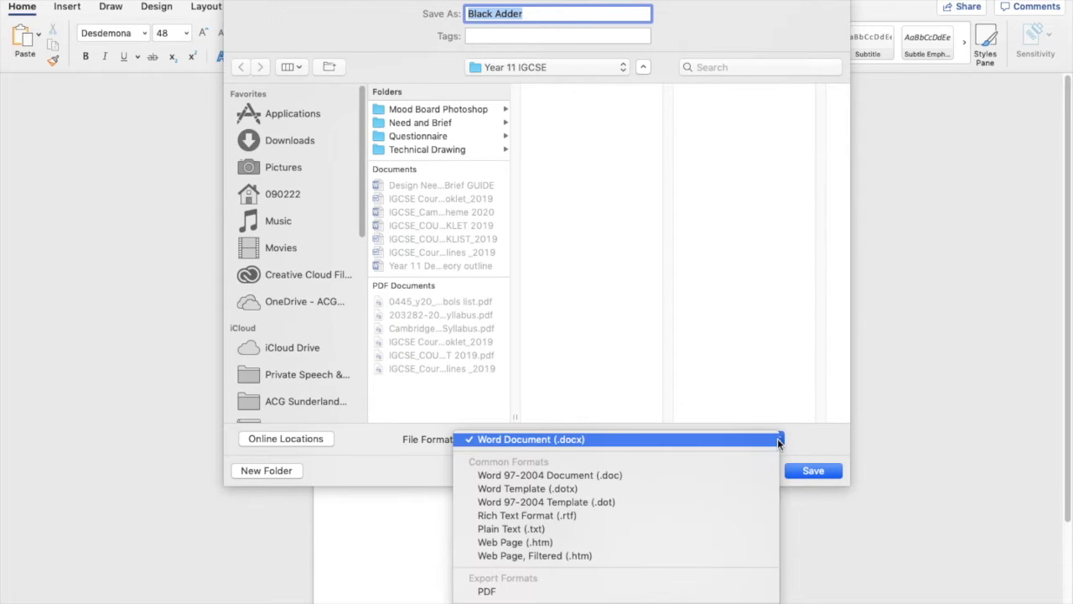
left_click(554, 592)
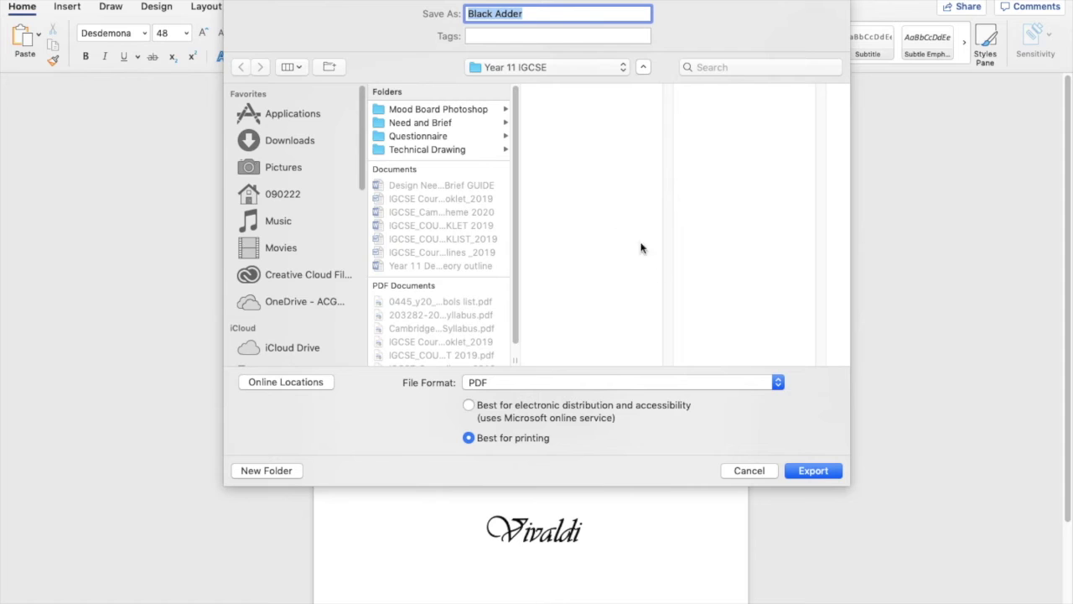
scroll(293, 285, "down", 3)
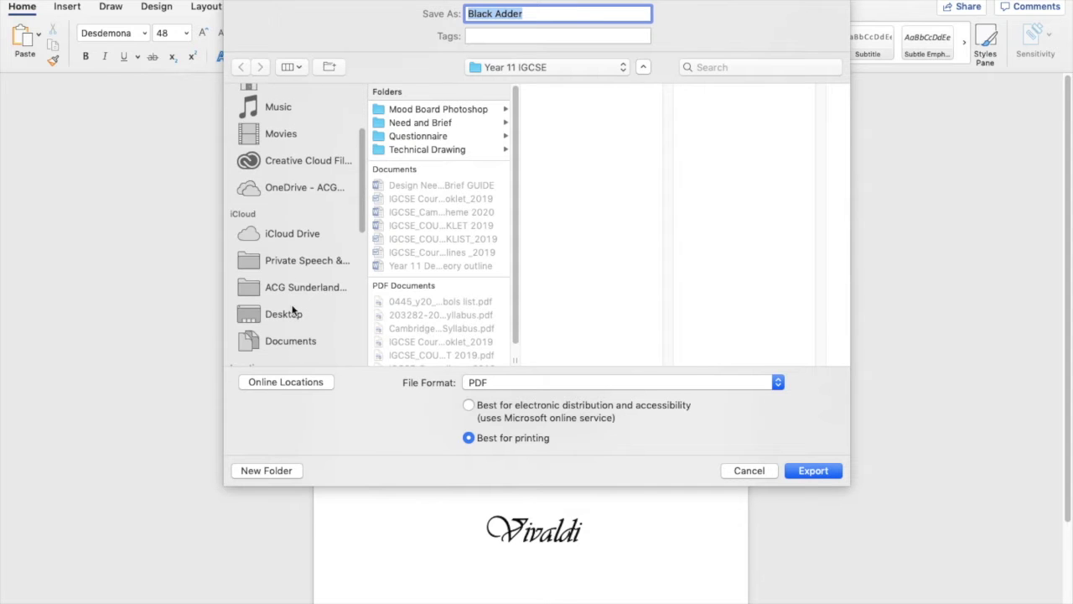
left_click(293, 239)
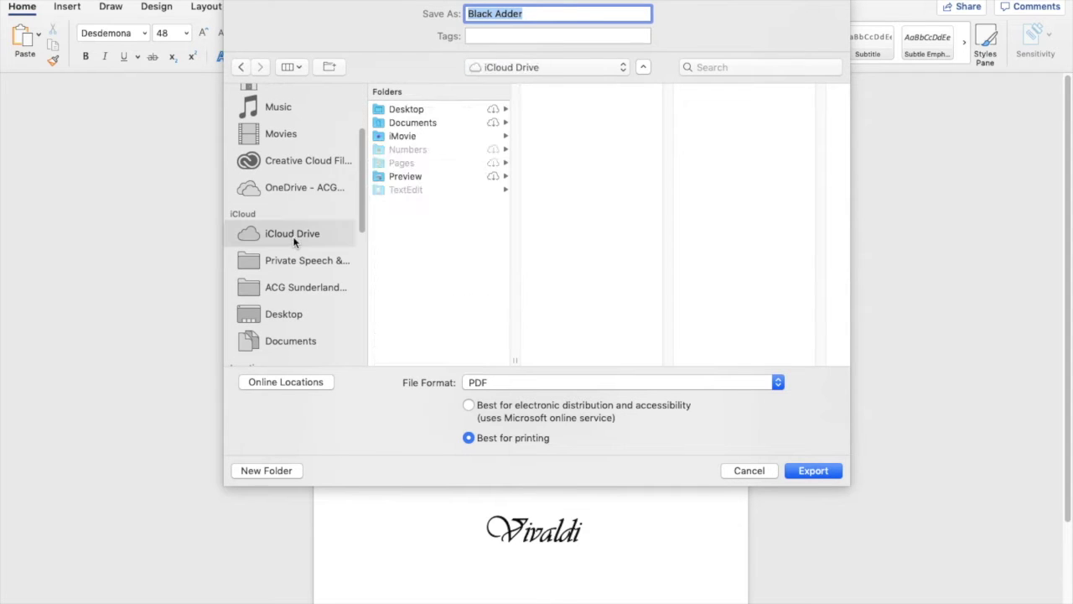
left_click(409, 114)
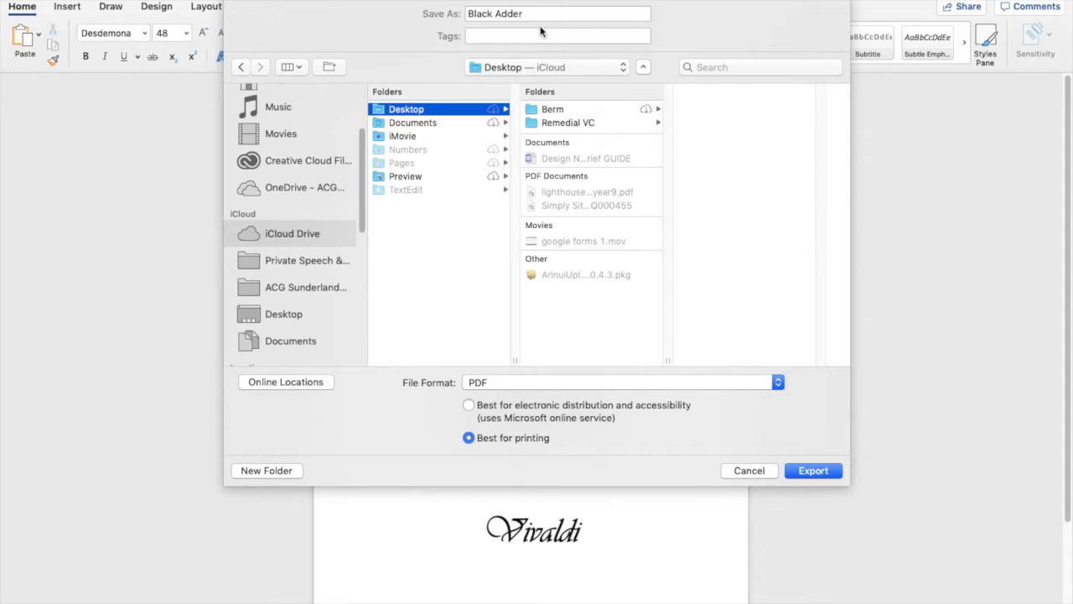
left_click_drag(530, 13, 449, 14)
type("fonts")
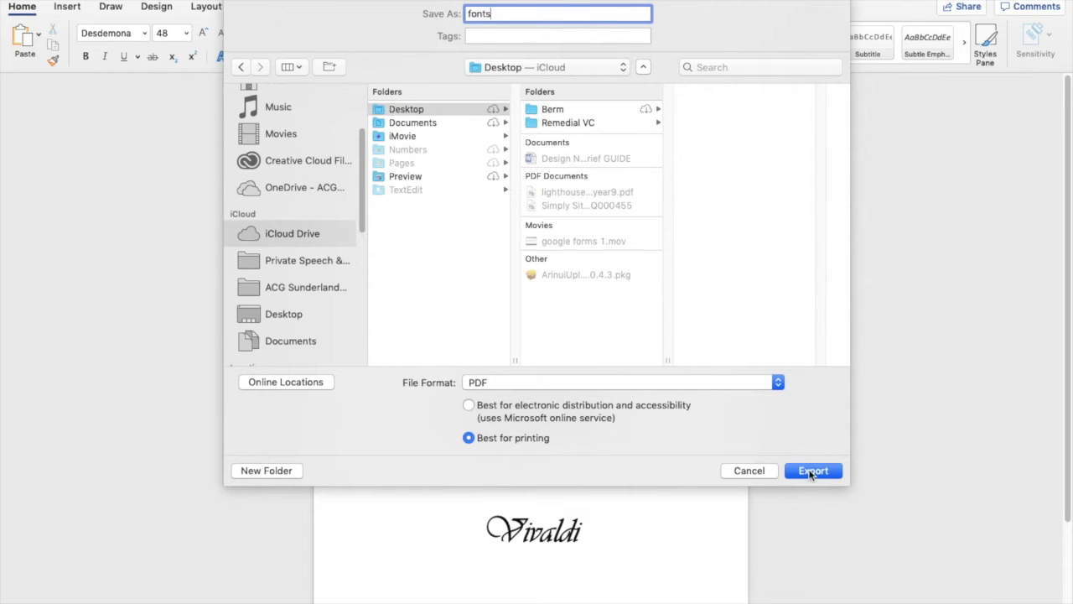
left_click(810, 472)
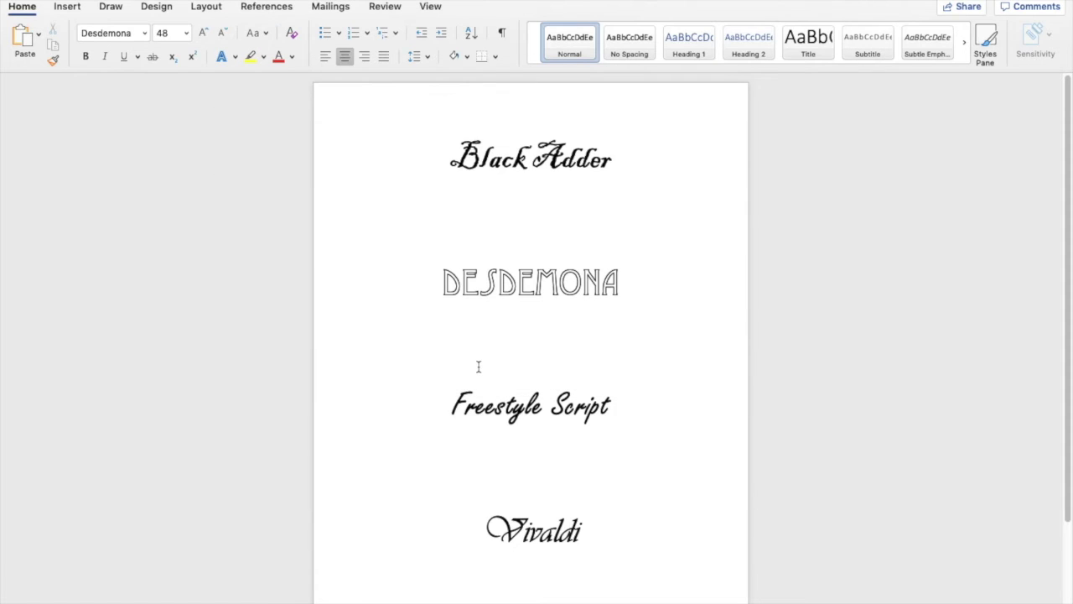
key("ctrl+Up")
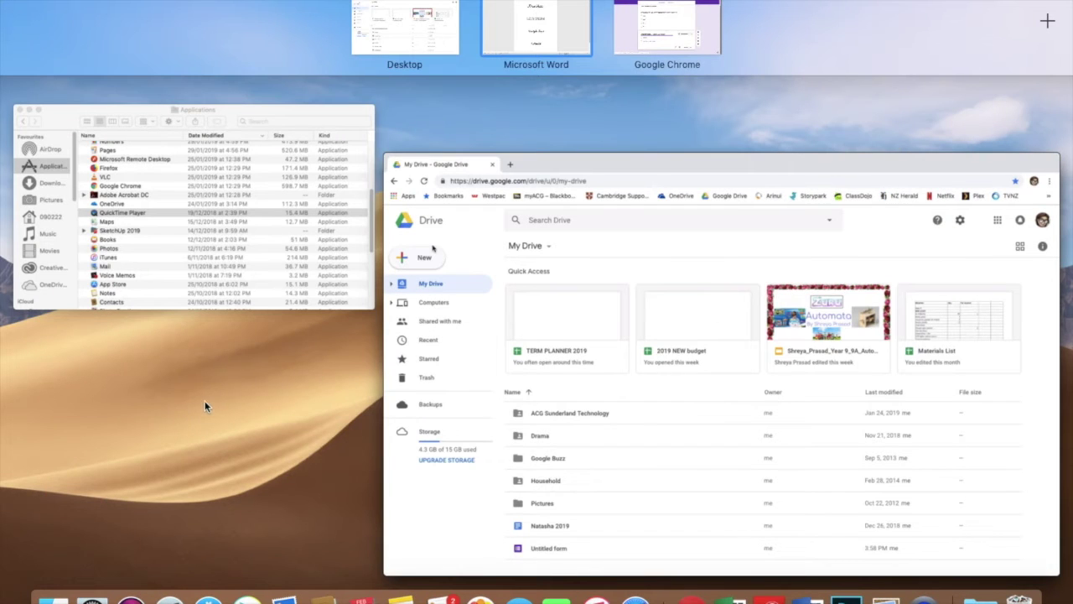
- Open the 'fonts' PDF from the iCloud Drive Desktop folder in Finder
left_click(154, 221)
scroll(231, 350, "down", 5)
left_click(237, 266)
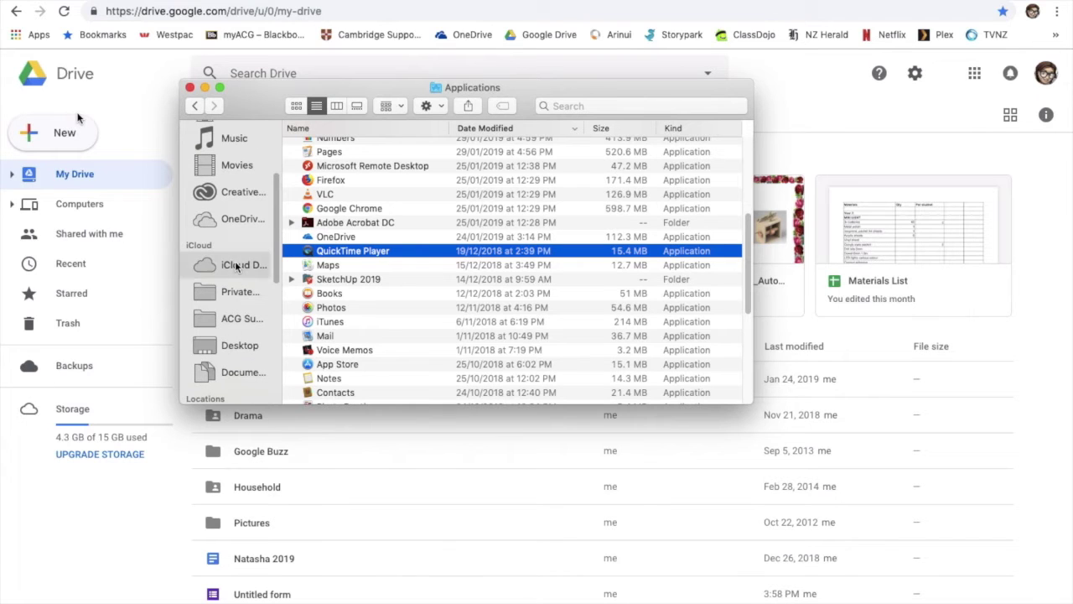
double_click(350, 163)
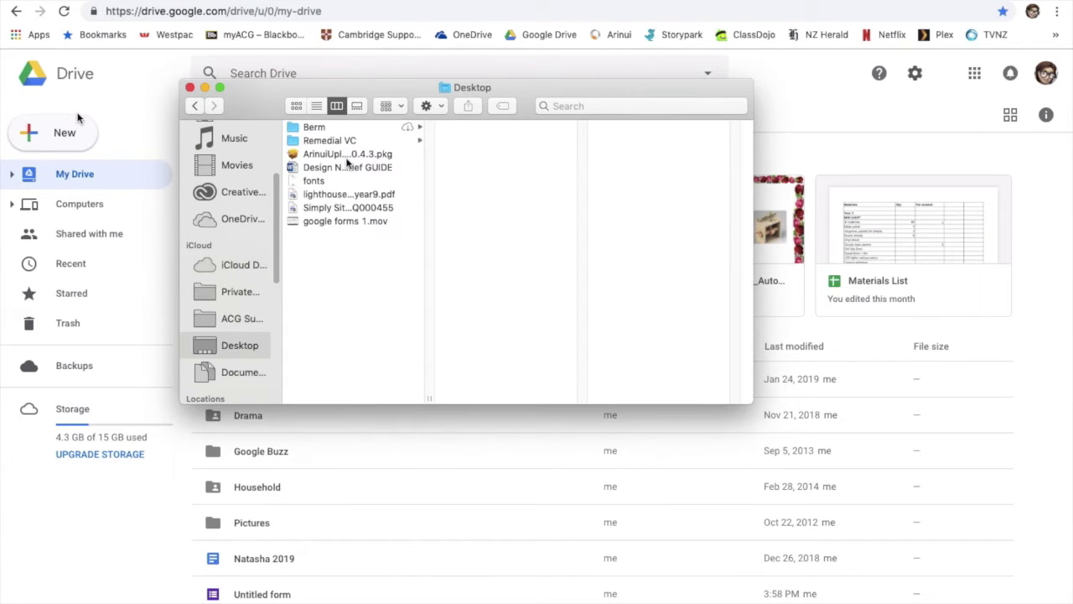
double_click(314, 181)
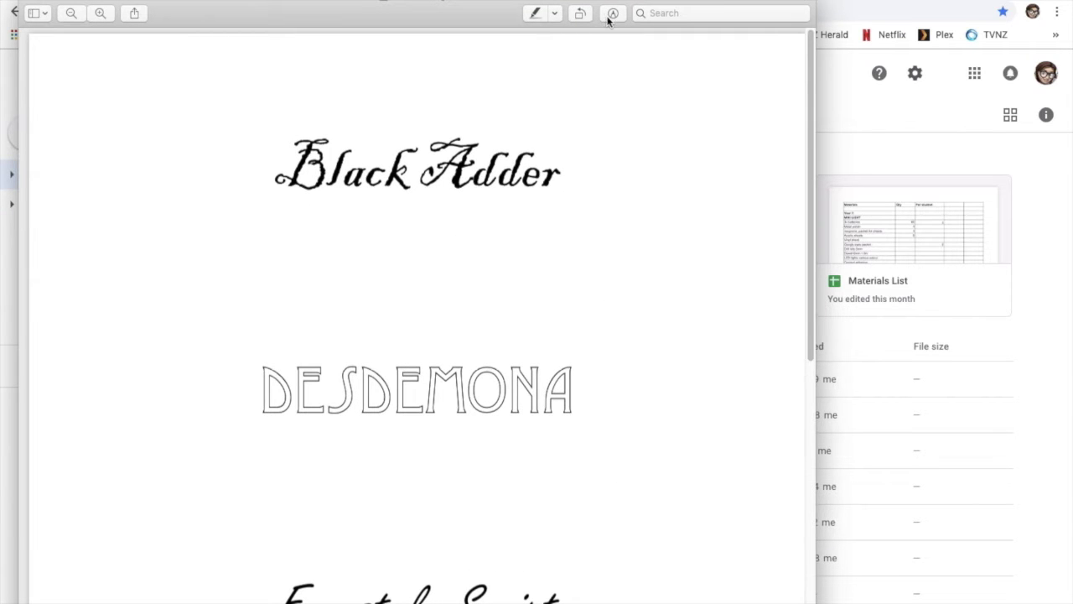
- Select the Black Adder sample in the fonts PDF and create a new Preview document from it
left_click(613, 13)
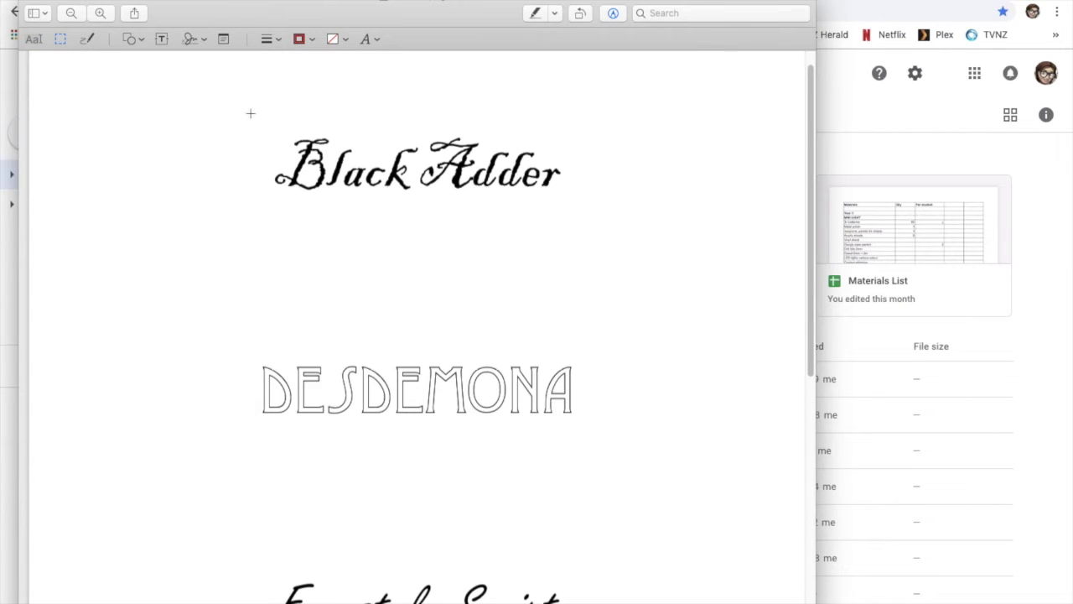
left_click_drag(250, 113, 590, 223)
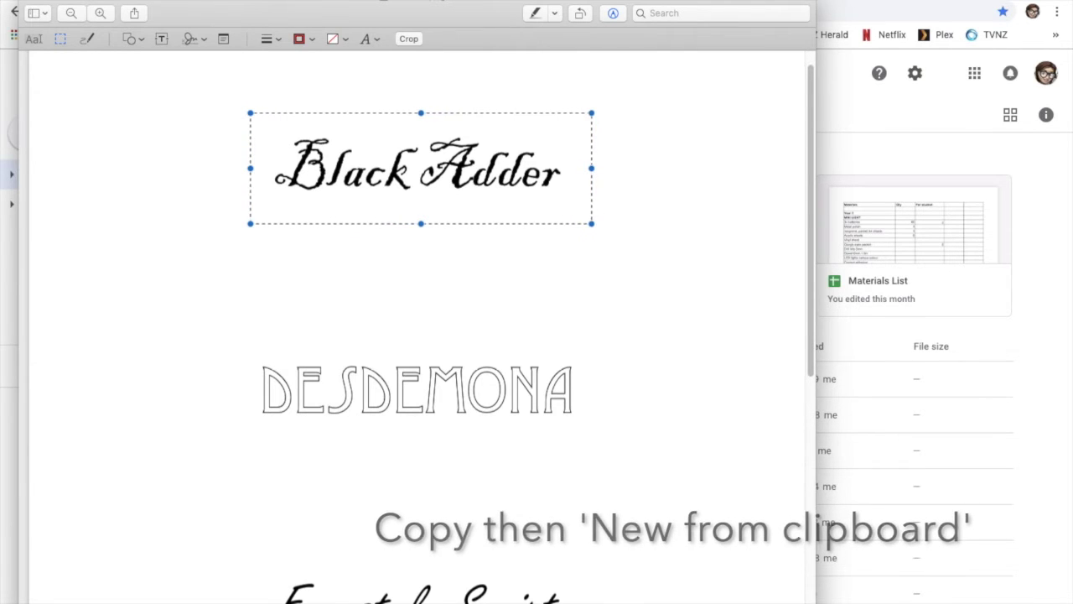
left_click(109, 0)
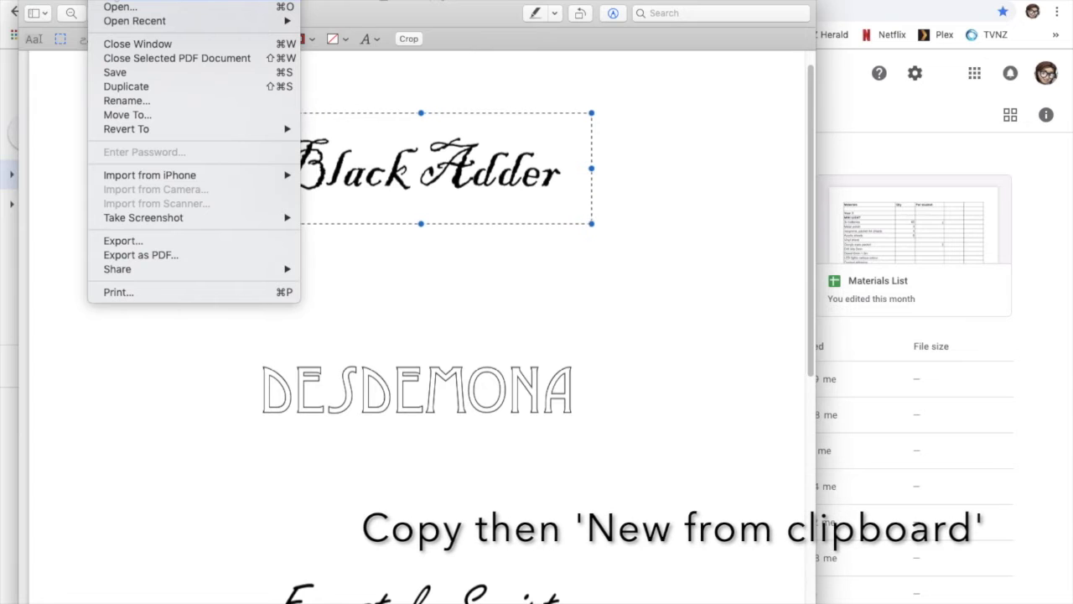
key("Escape")
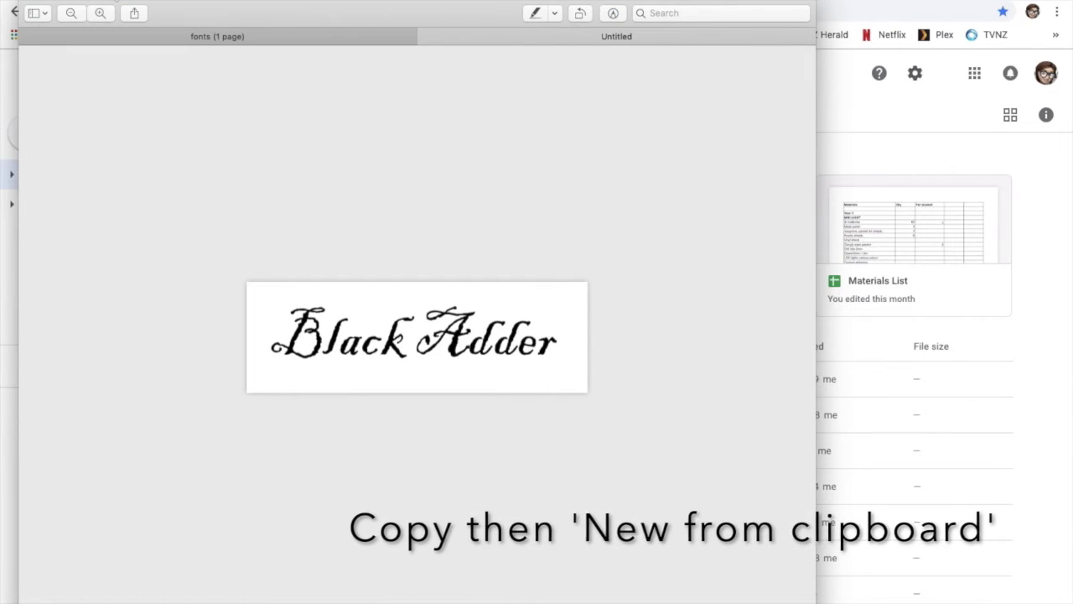
left_click(109, 0)
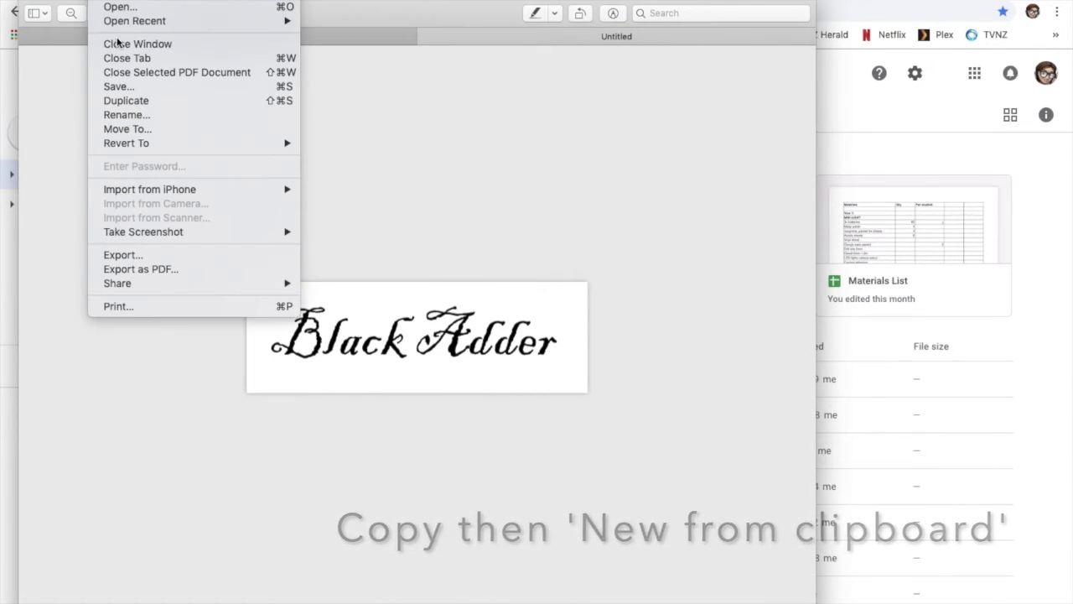
left_click(118, 86)
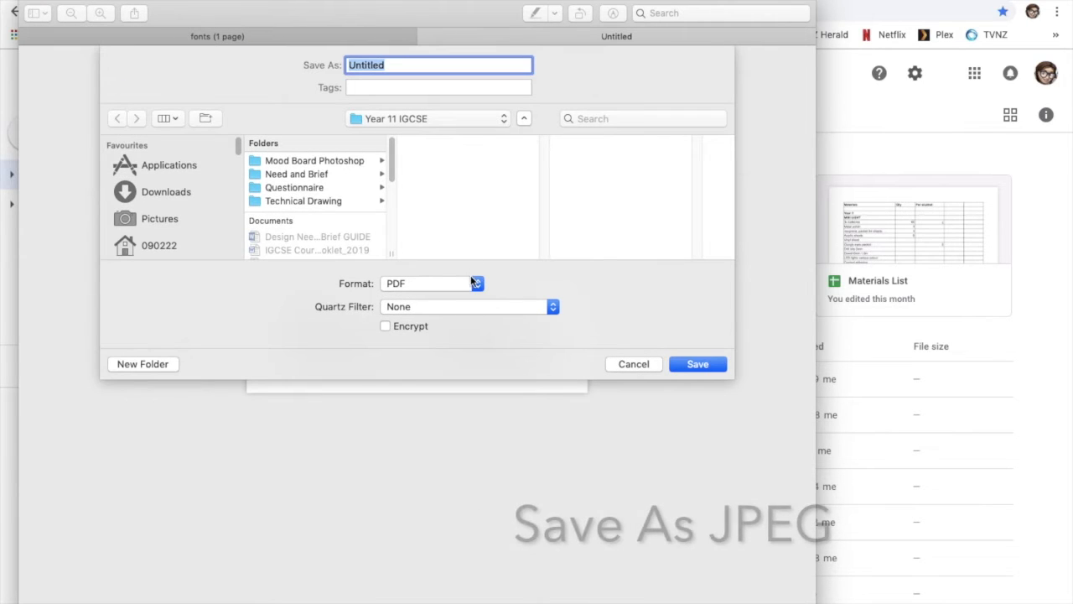
- Save the Black Adder image to the Desktop as a JPEG named 'BlackAdder'
left_click(476, 283)
left_click(448, 243)
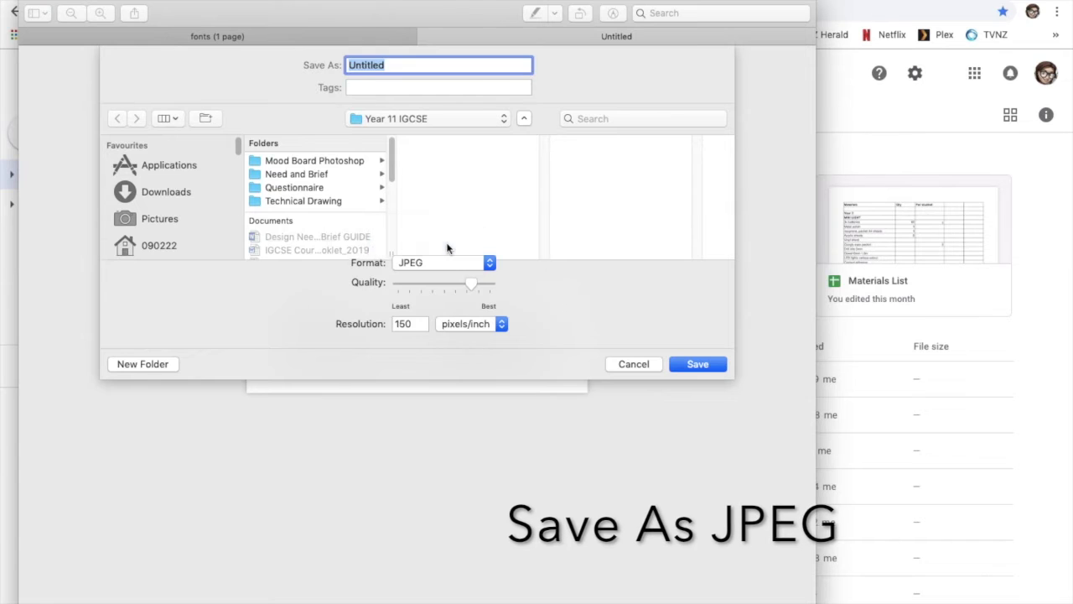
scroll(147, 202, "down", 5)
scroll(146, 202, "down", 3)
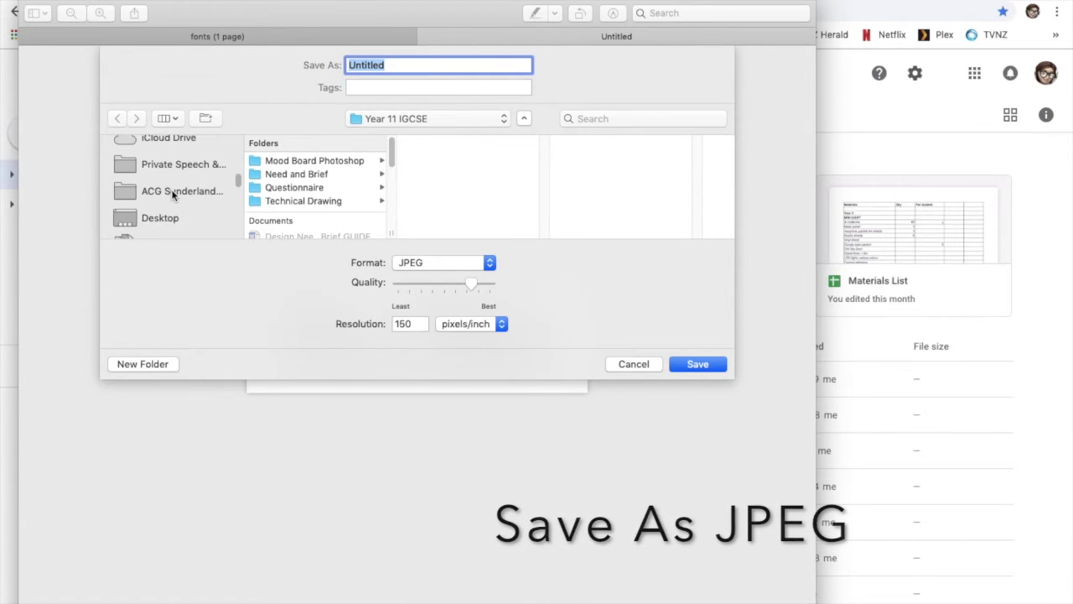
scroll(168, 205, "down", 1)
left_click(161, 214)
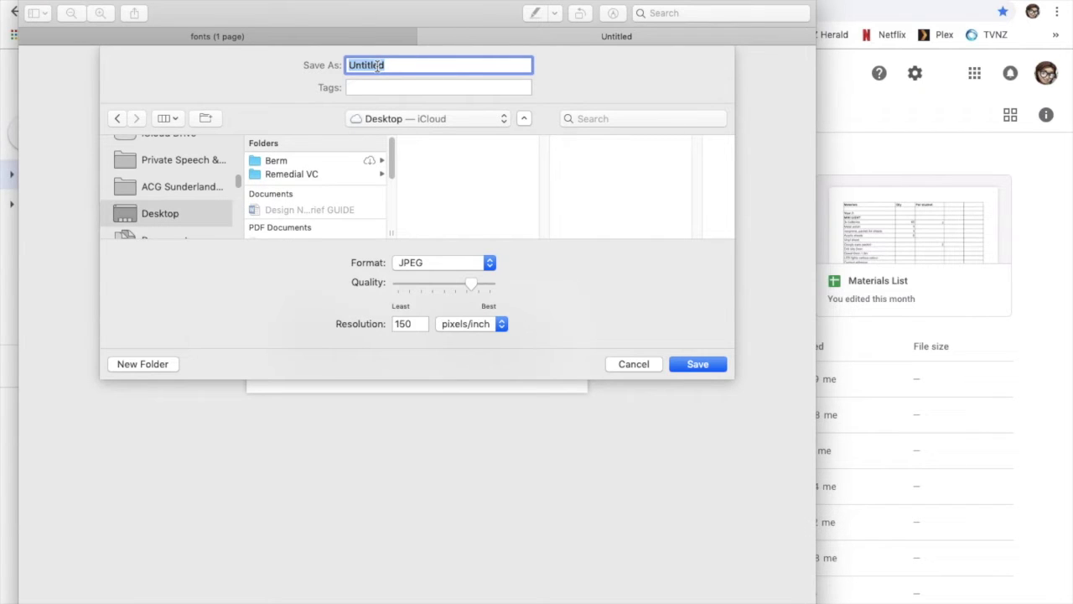
type("B")
left_click(701, 365)
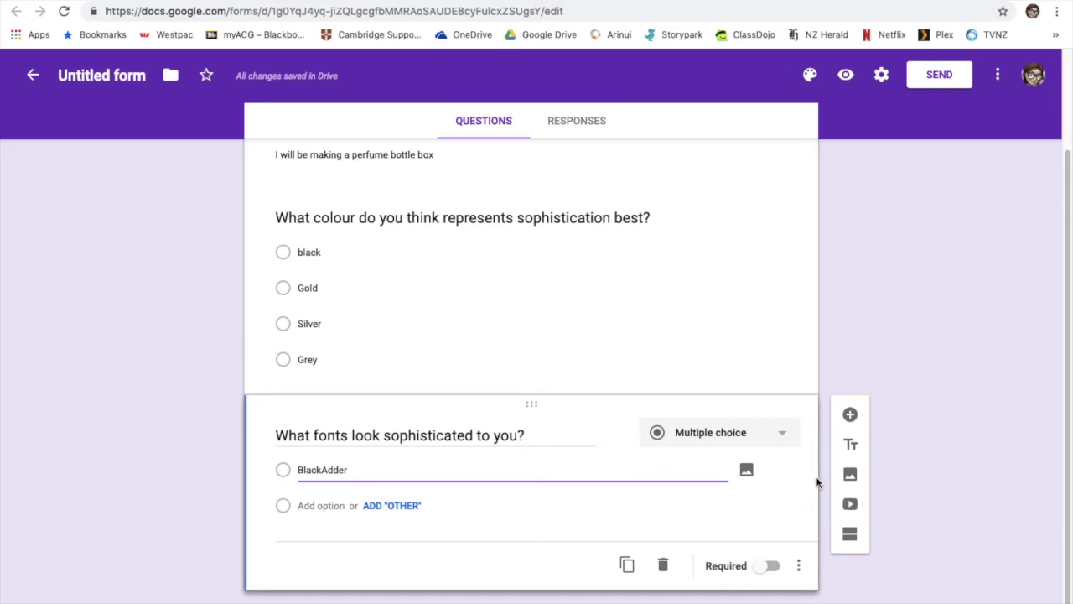
- Attach the BlackAdder image to the first font answer option
left_click(748, 474)
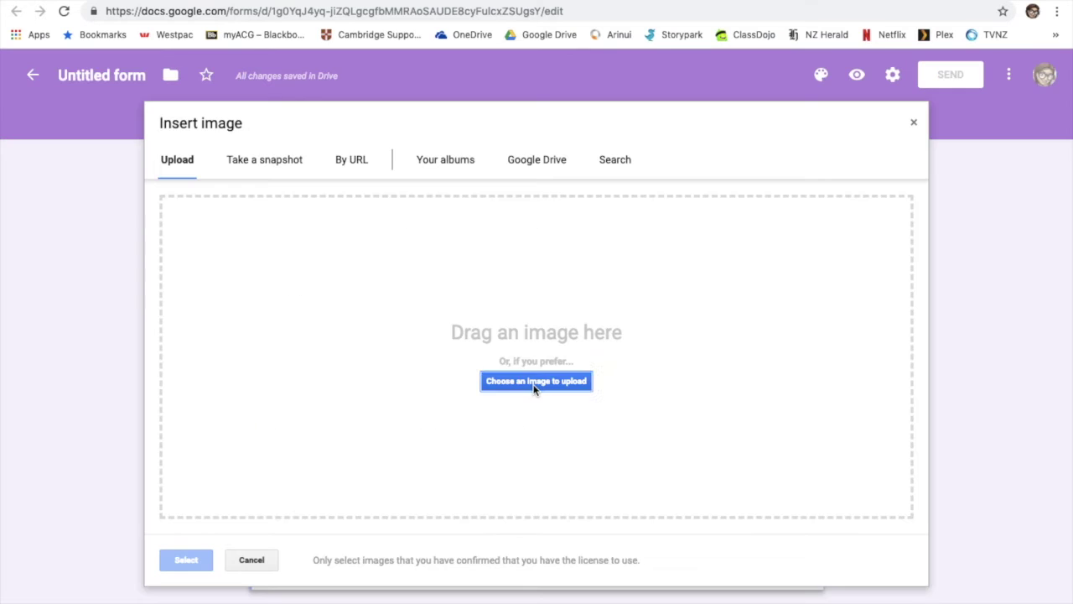
left_click(534, 382)
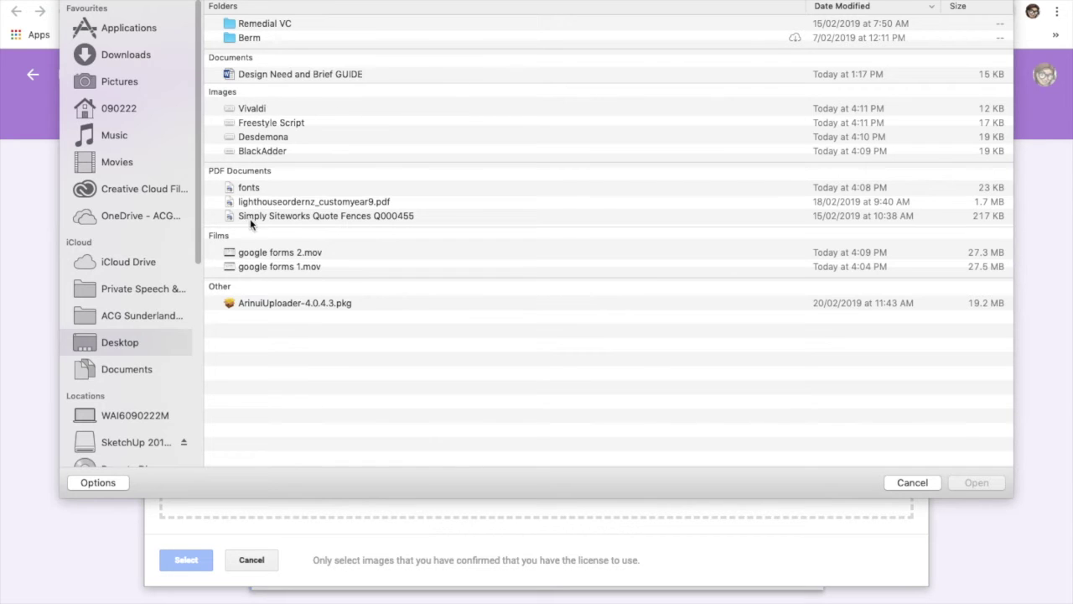
double_click(260, 153)
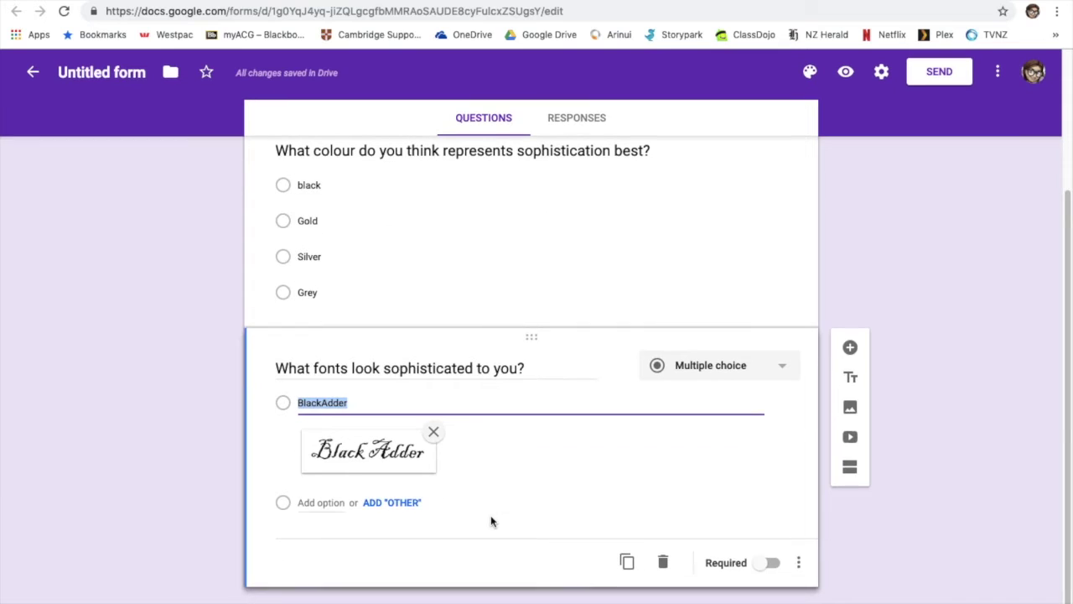
- Add a Desdemona answer option with its Desdemona font sample image
left_click(327, 505)
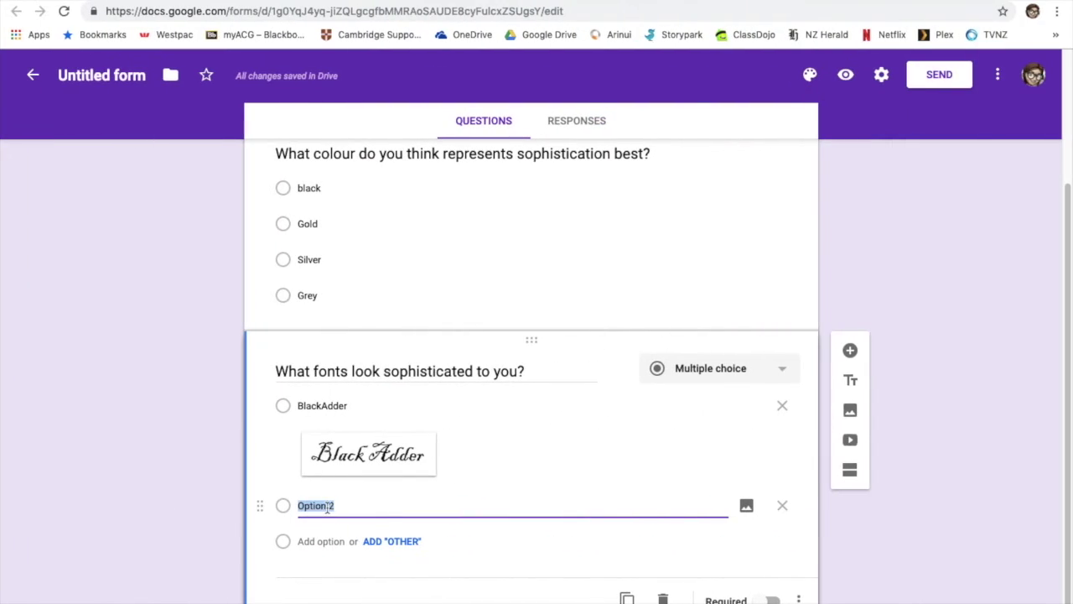
type("De")
type("a")
left_click(746, 505)
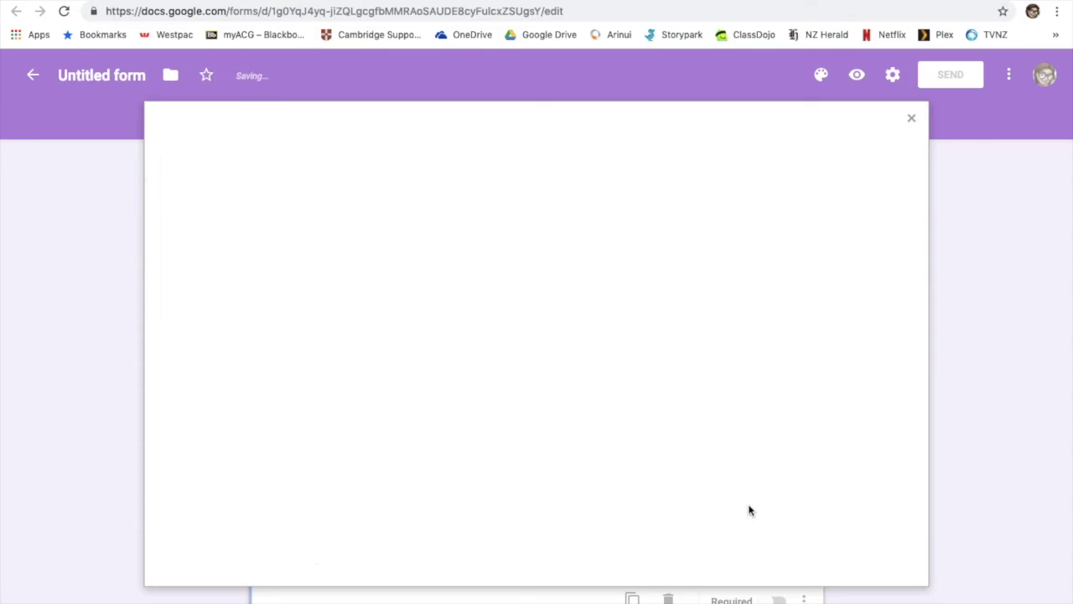
left_click(519, 381)
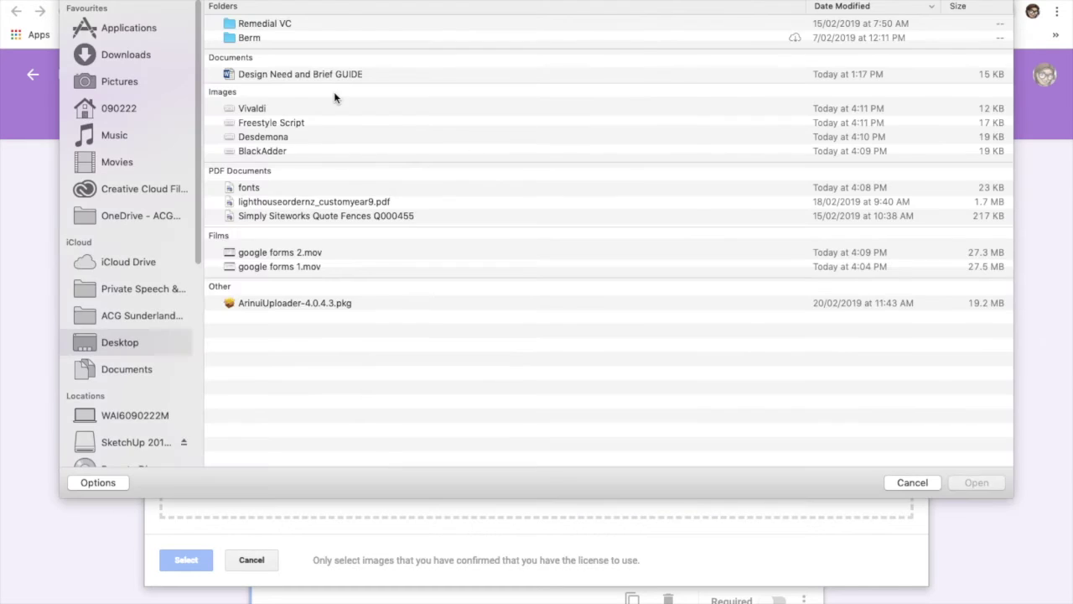
left_click(268, 137)
key("Return")
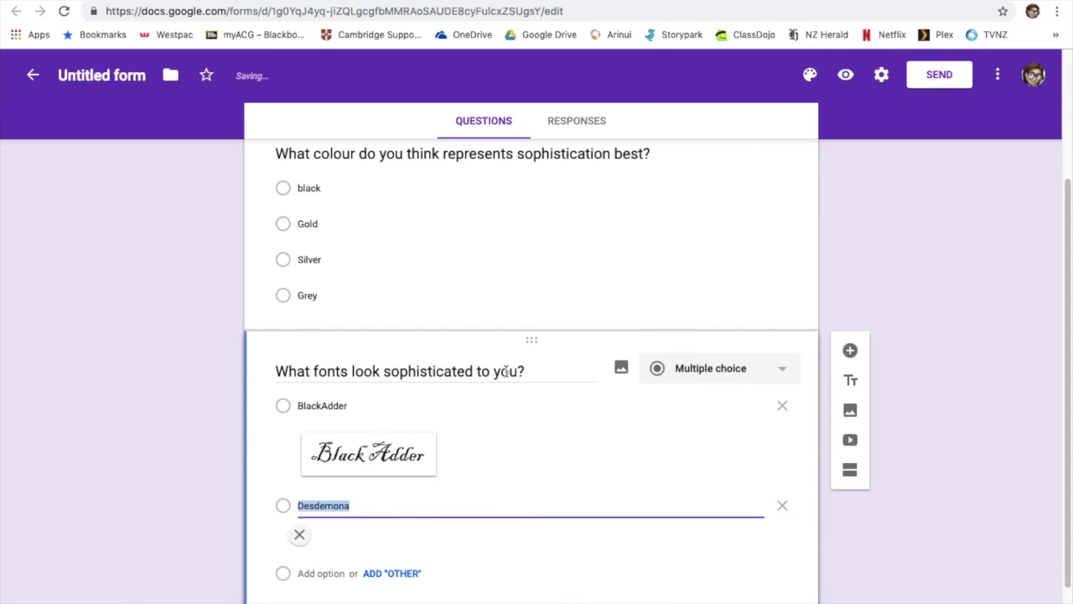
left_click(326, 506)
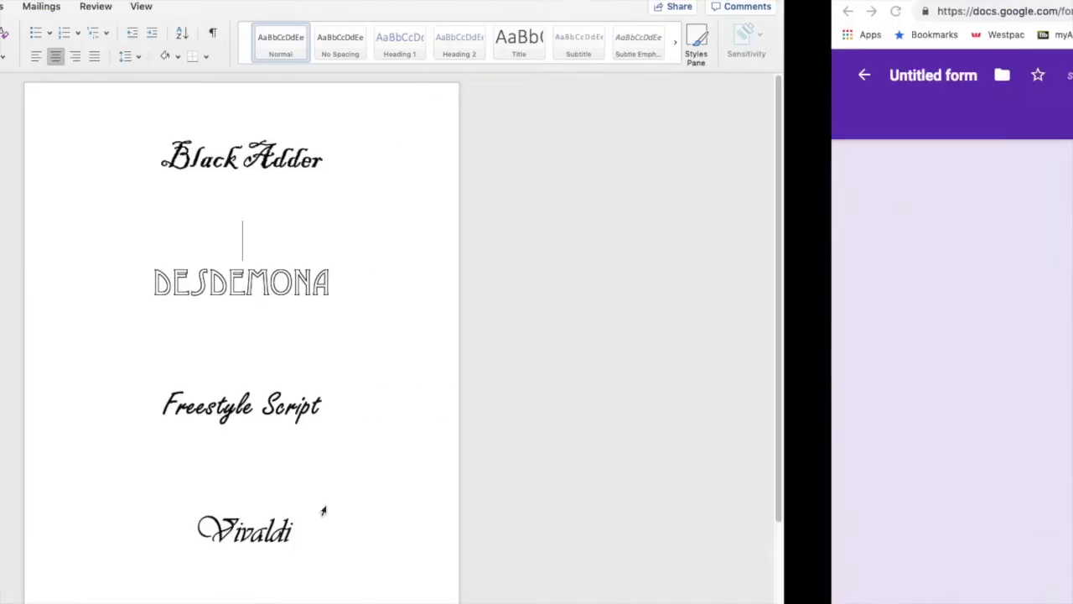
- Name the third option Freestyle Script and attach its font sample image
type("Freestyle S")
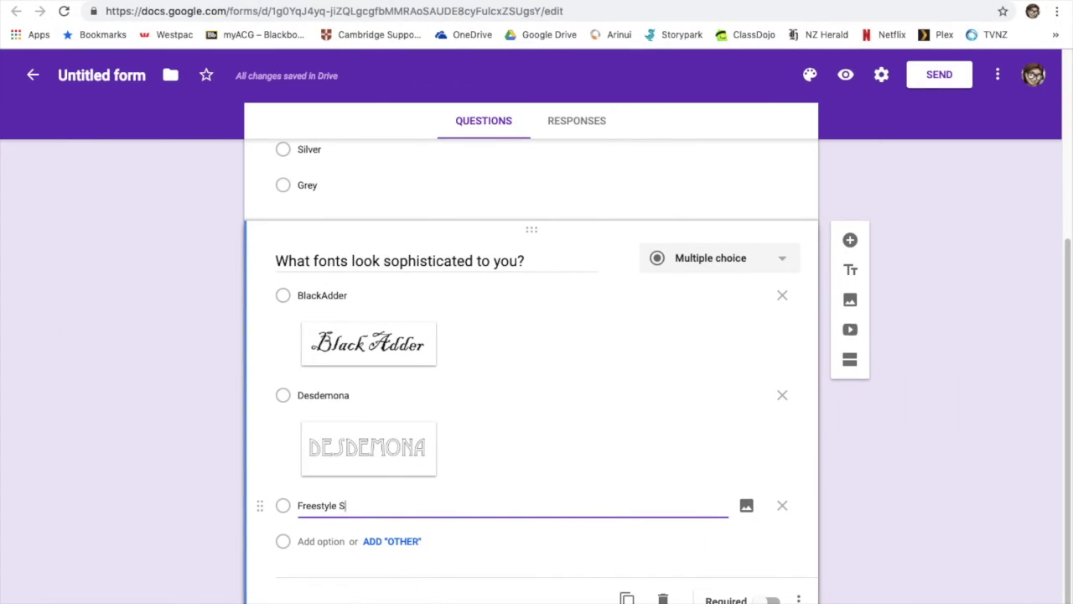
type("pt")
left_click(746, 506)
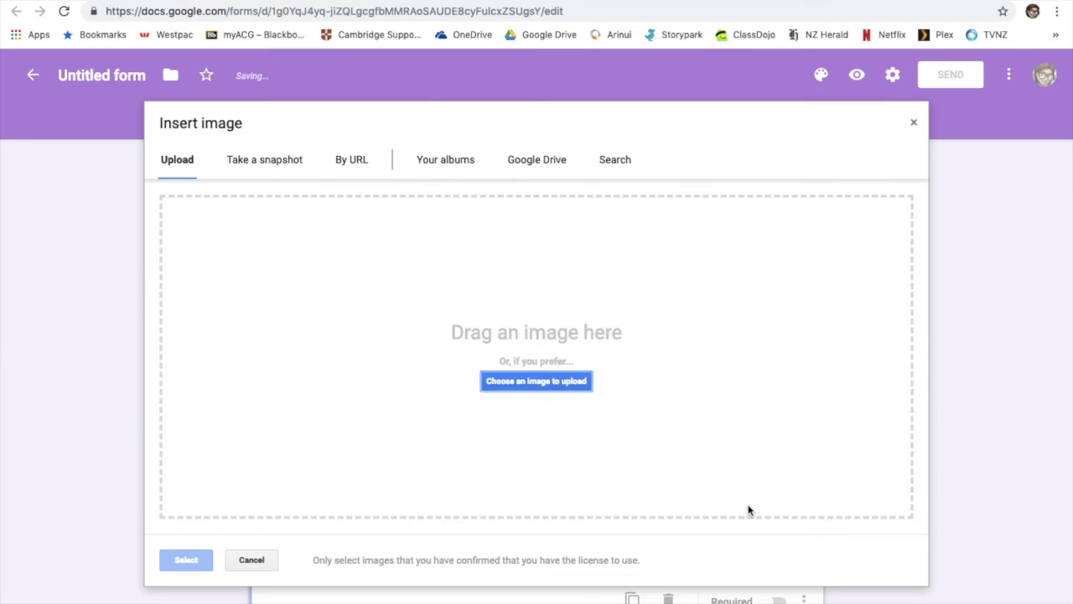
left_click(531, 379)
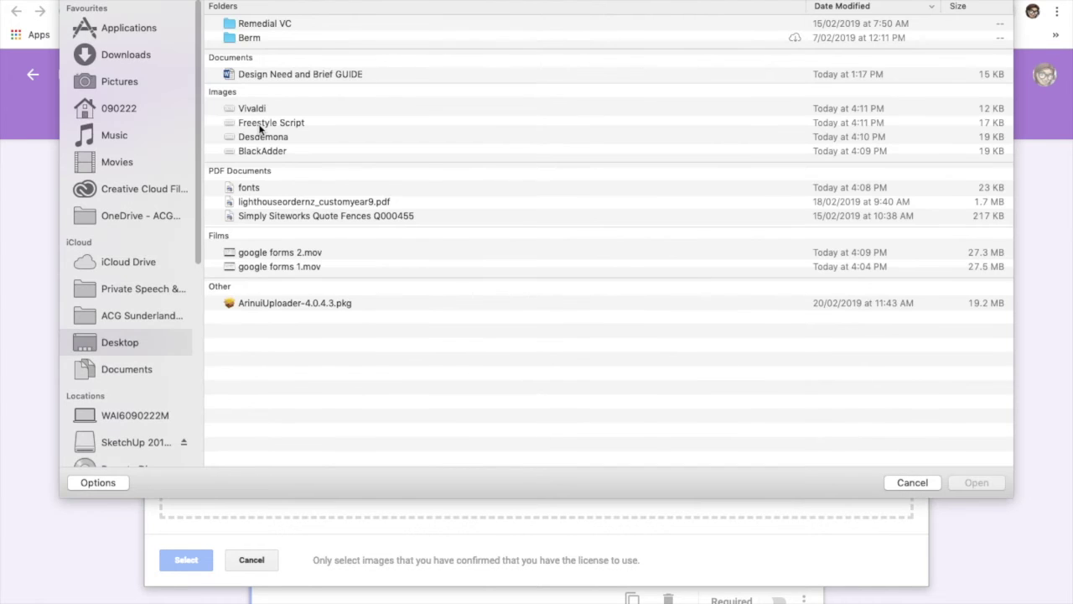
double_click(259, 127)
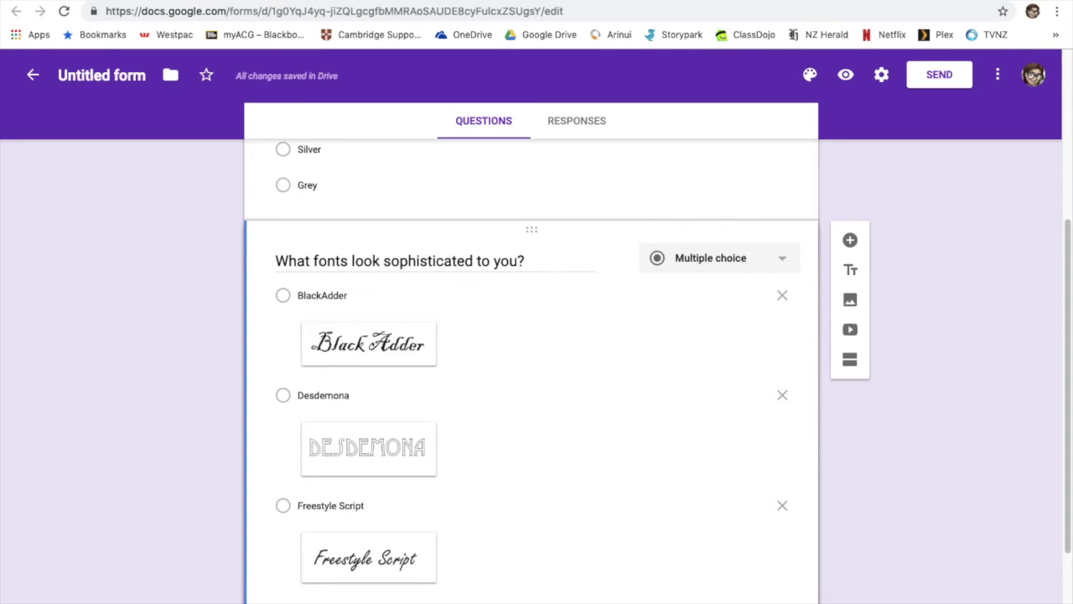
- Attach the Vivaldi sample image to the fourth option and scroll back through the form
scroll(460, 577, "down", 3)
type("Vivaldi")
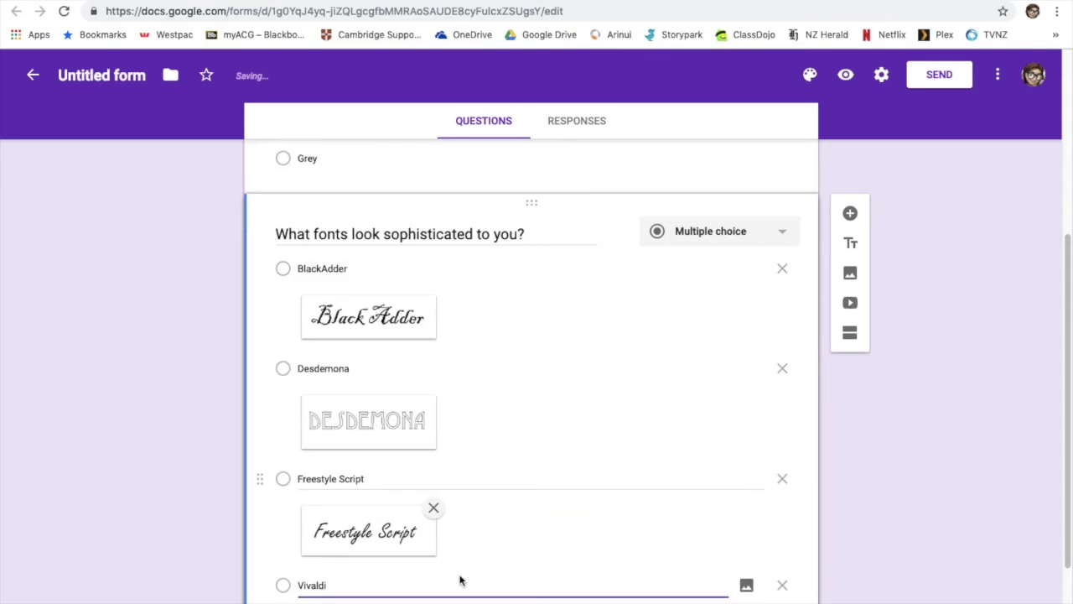
left_click(745, 469)
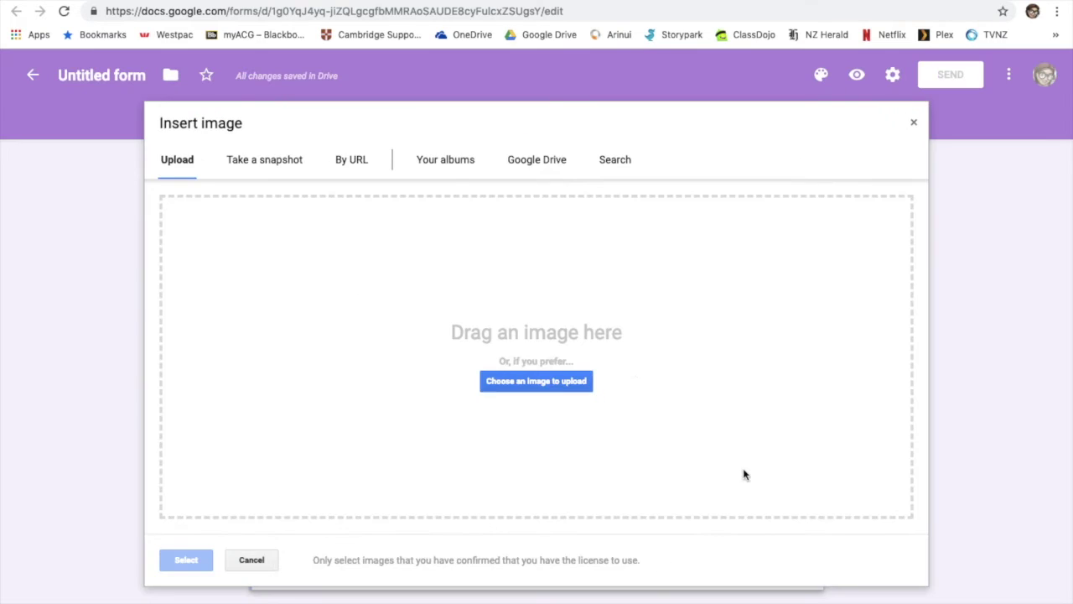
left_click(549, 382)
double_click(252, 109)
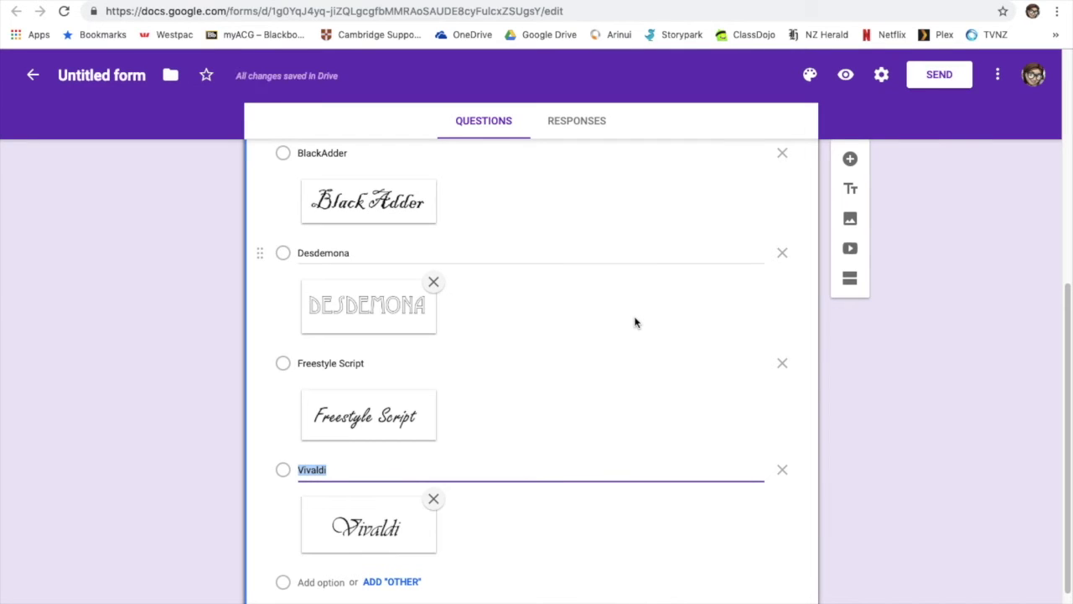
scroll(828, 213, "up", 5)
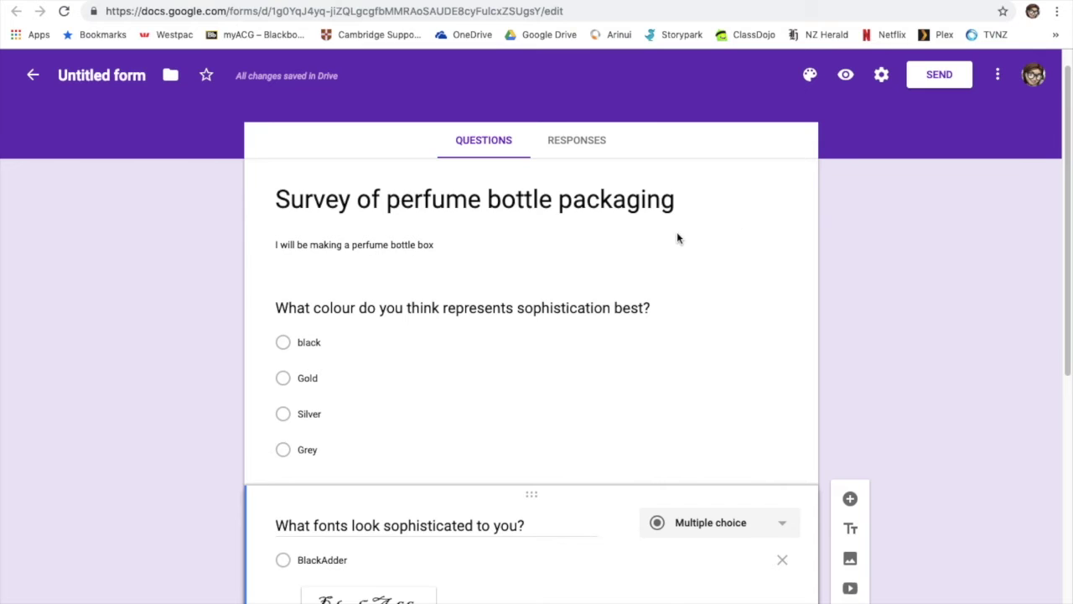
scroll(650, 380, "down", 5)
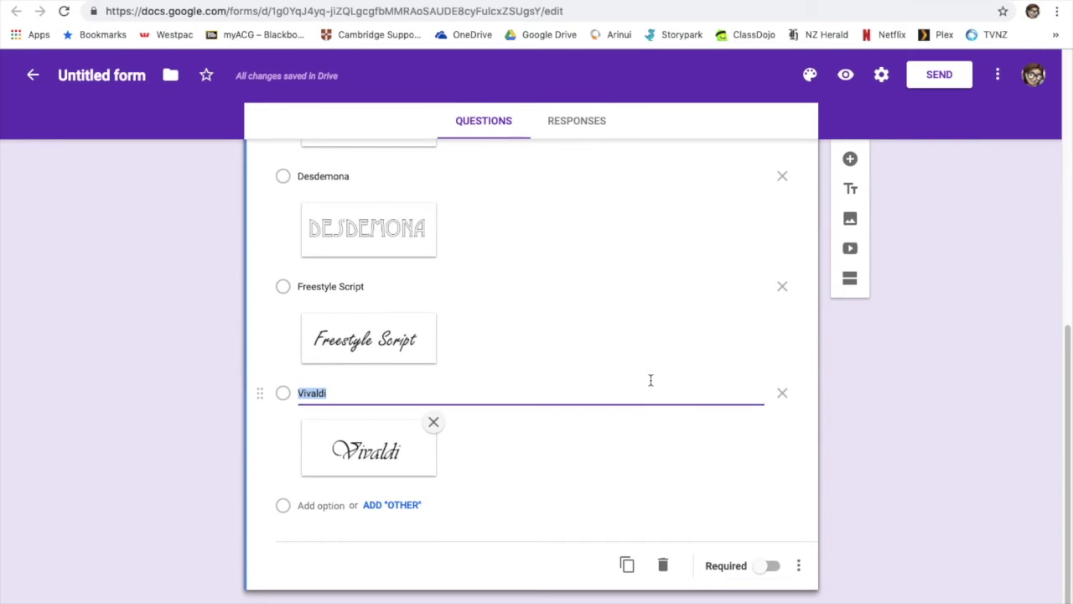
scroll(650, 380, "up", 5)
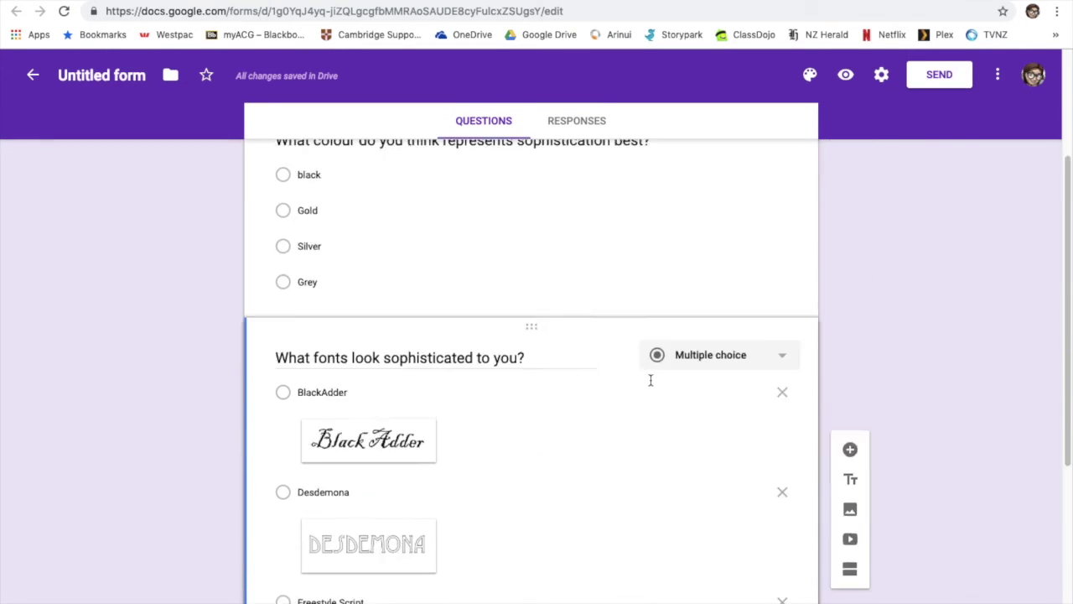
scroll(649, 380, "up", 3)
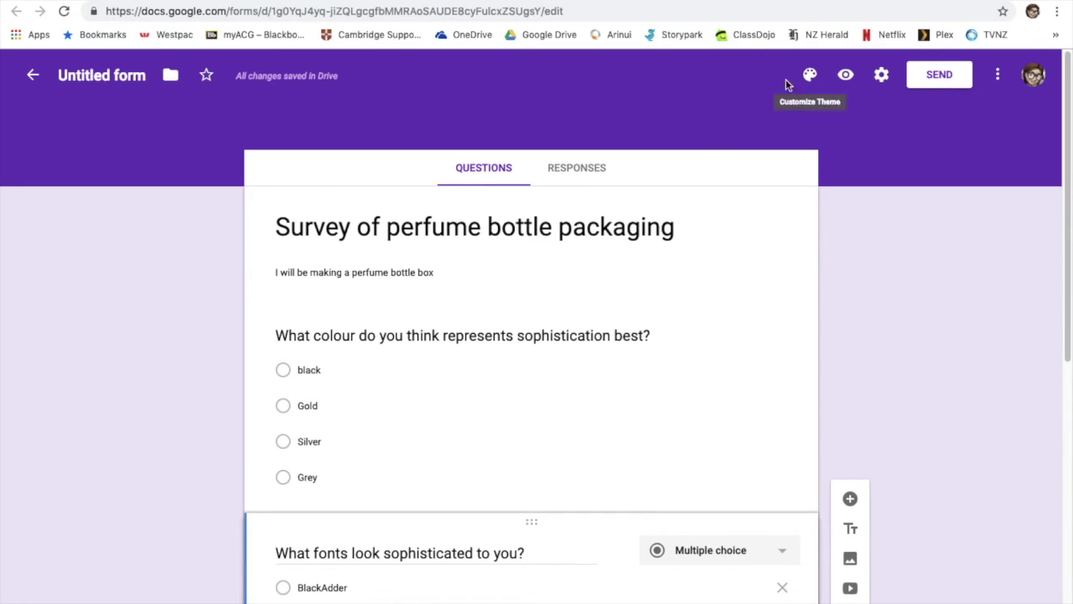
- Get a shortened share link for the perfume packaging survey from the Send dialog
left_click(938, 75)
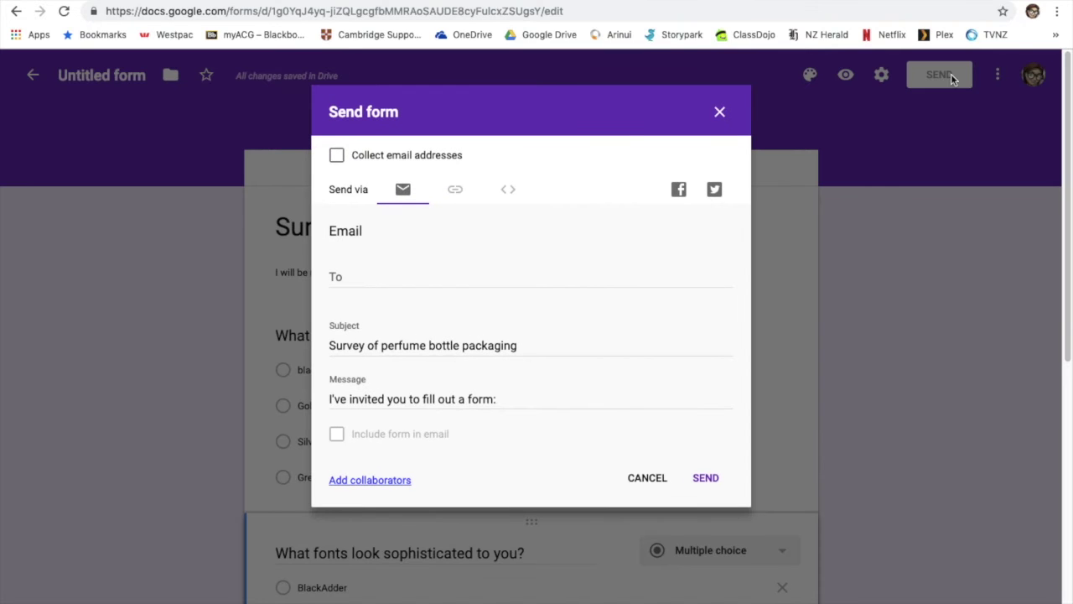
left_click(455, 193)
left_click(400, 262)
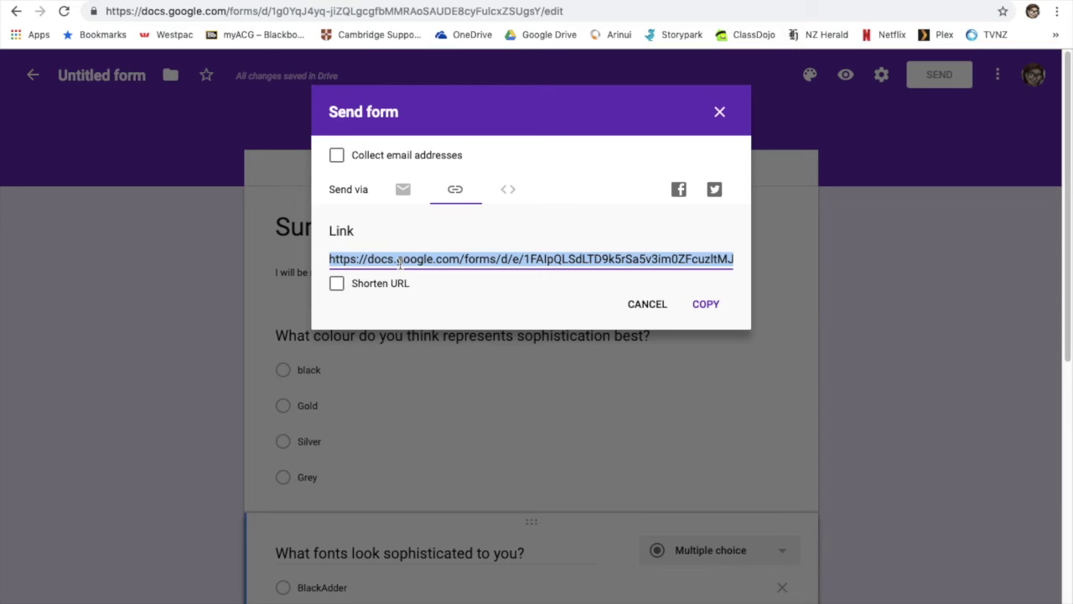
left_click(338, 284)
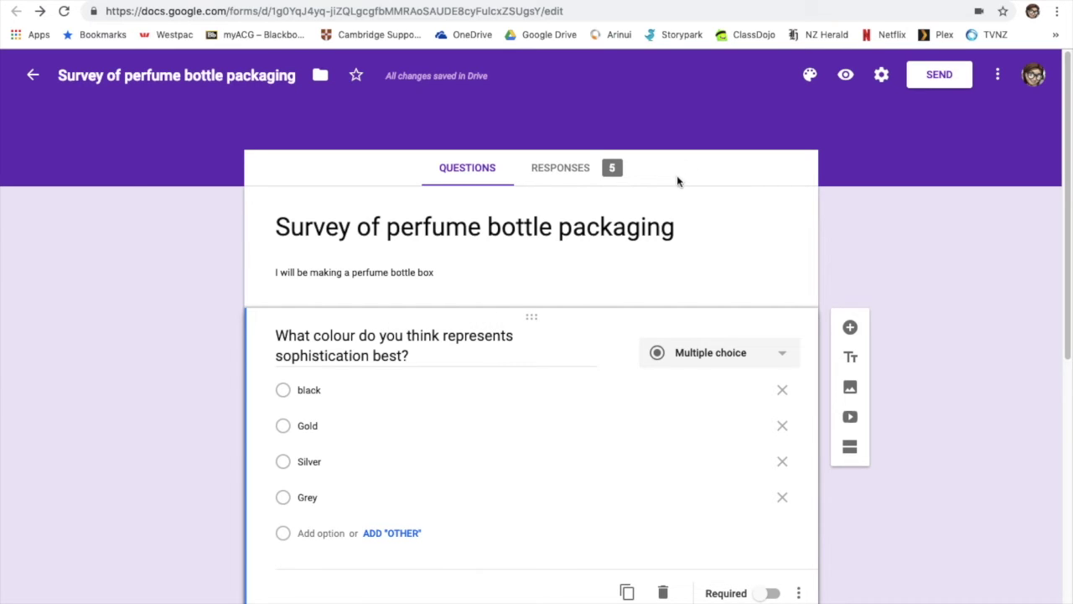
- Review the Responses summary charts for the 5 responses, including the colour pie chart
left_click(559, 169)
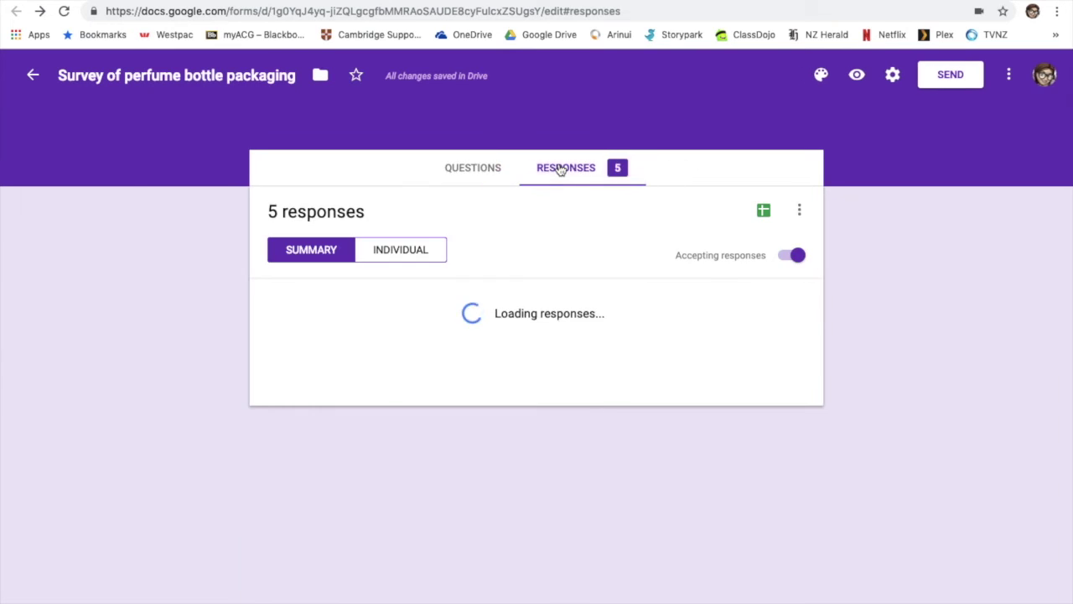
scroll(639, 505, "down", 2)
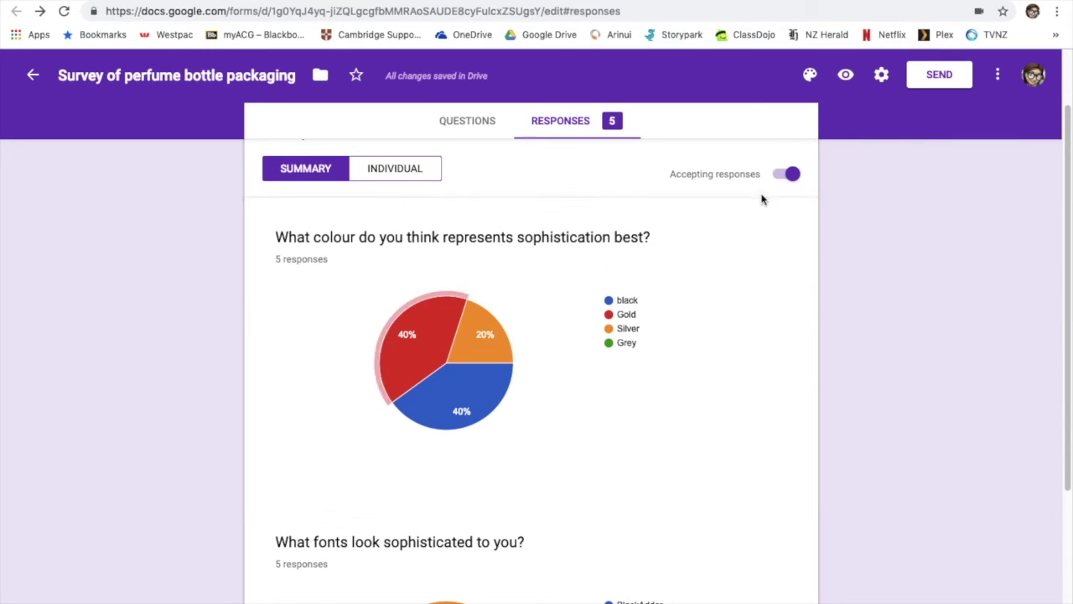
mouse_move(740, 286)
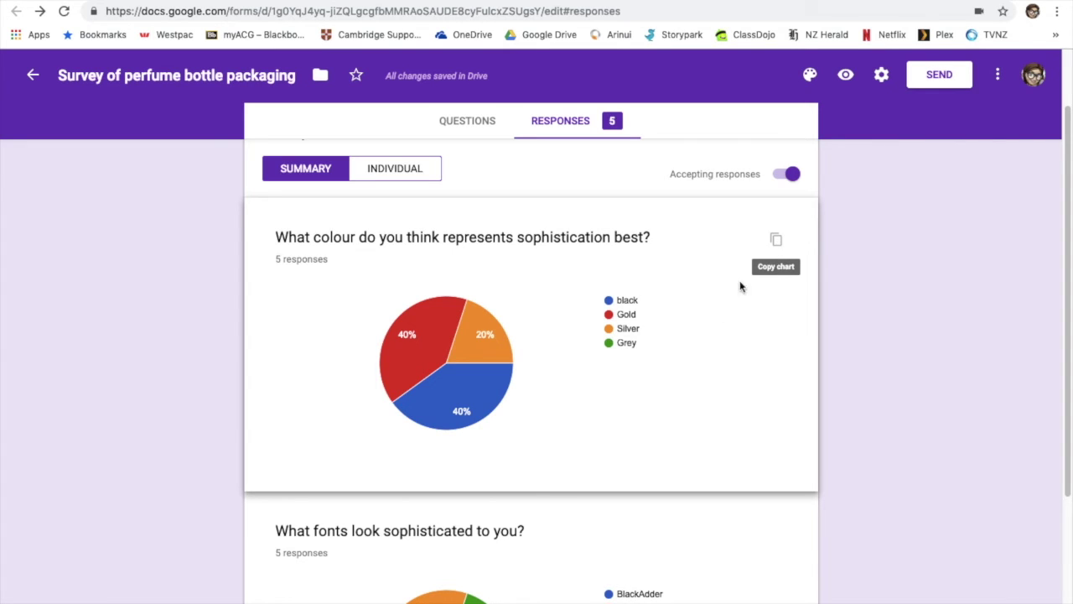
scroll(704, 382, "down", 3)
scroll(703, 382, "up", 3)
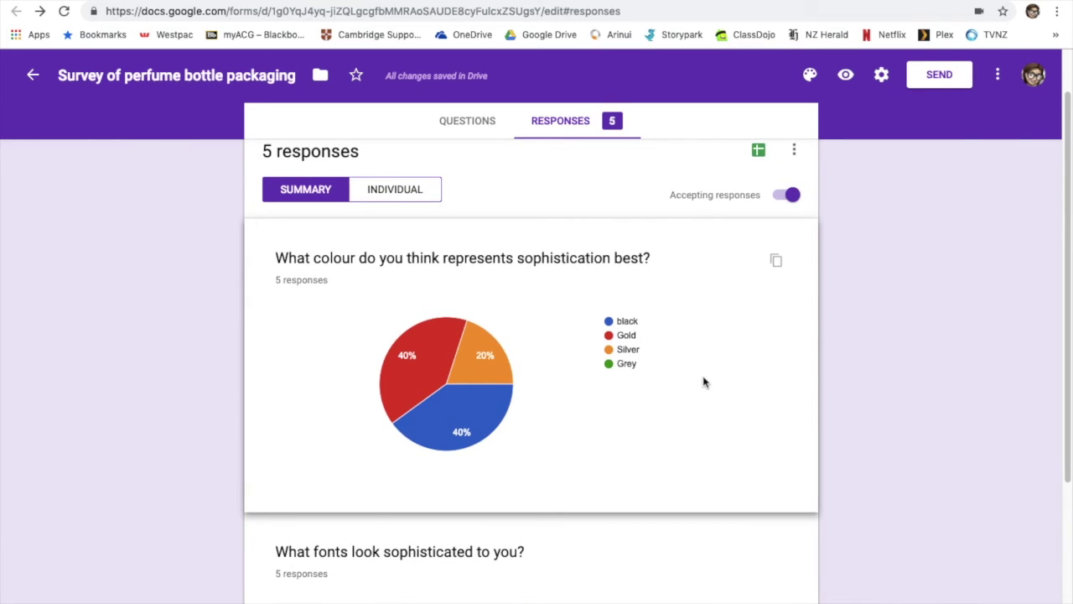
scroll(703, 382, "up", 1)
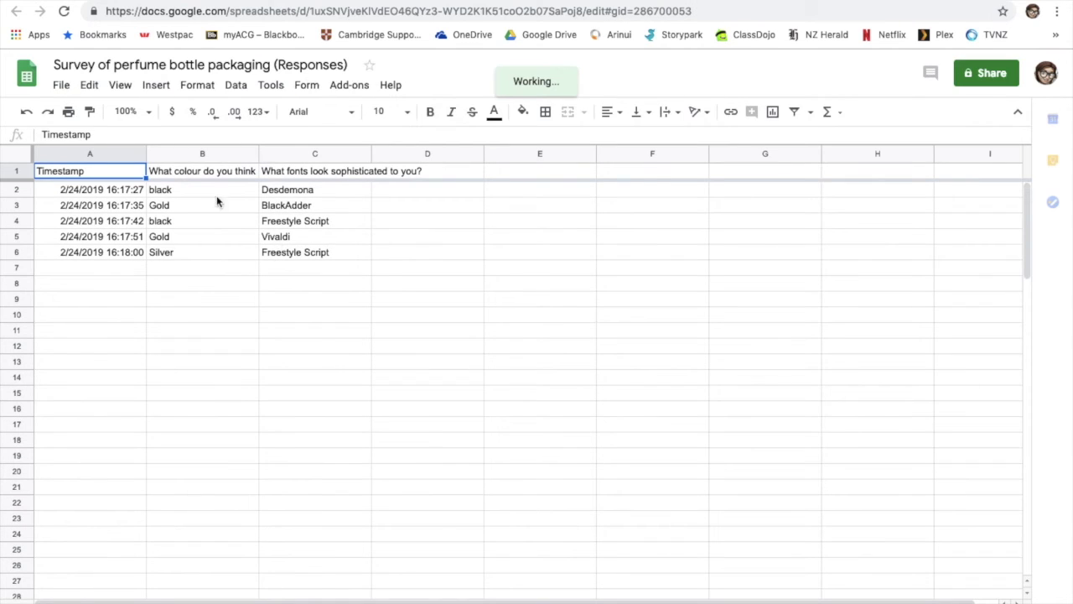
- Download the responses sheet as a Microsoft Excel (.xlsx) workbook and save it
left_click(62, 86)
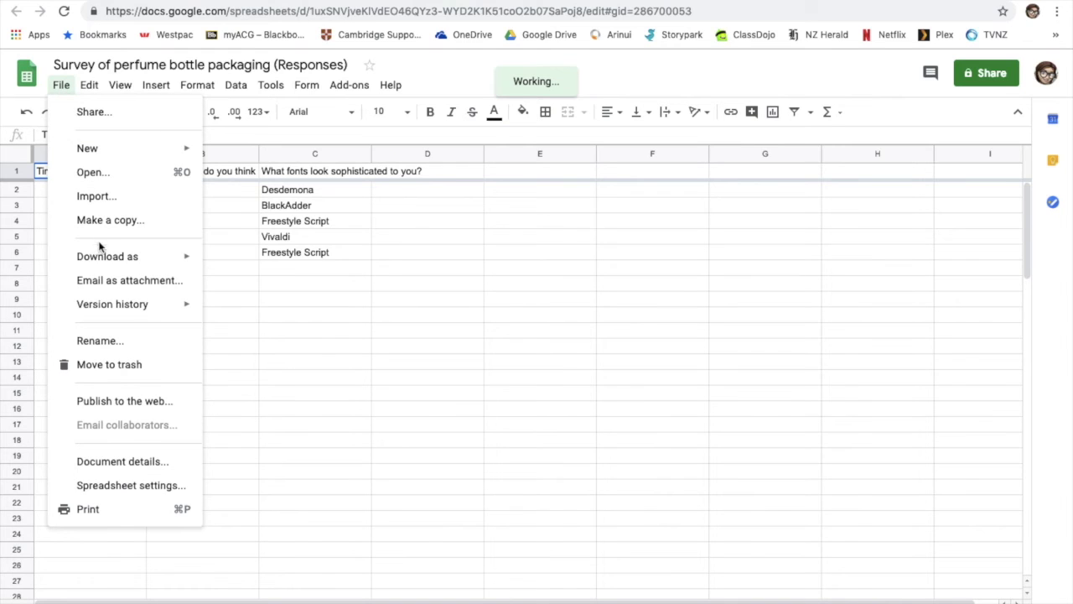
mouse_move(107, 256)
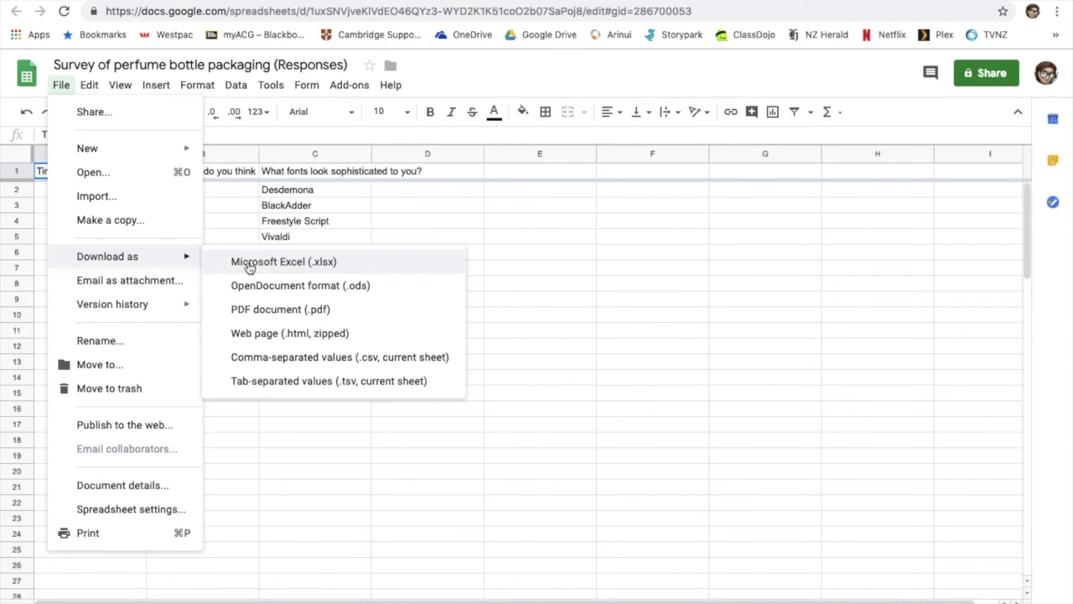
left_click(249, 263)
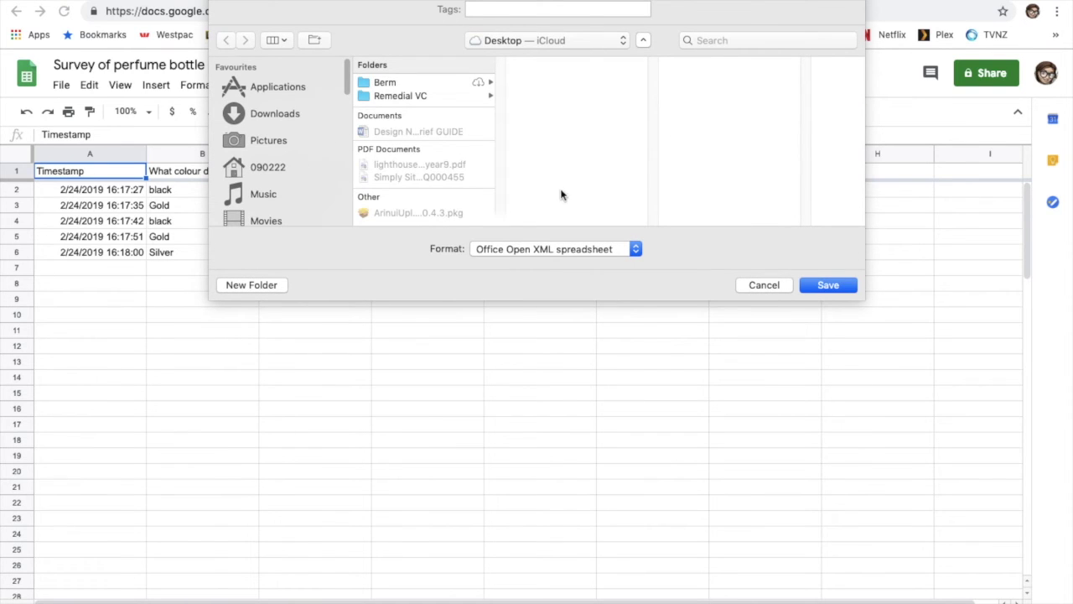
left_click(828, 286)
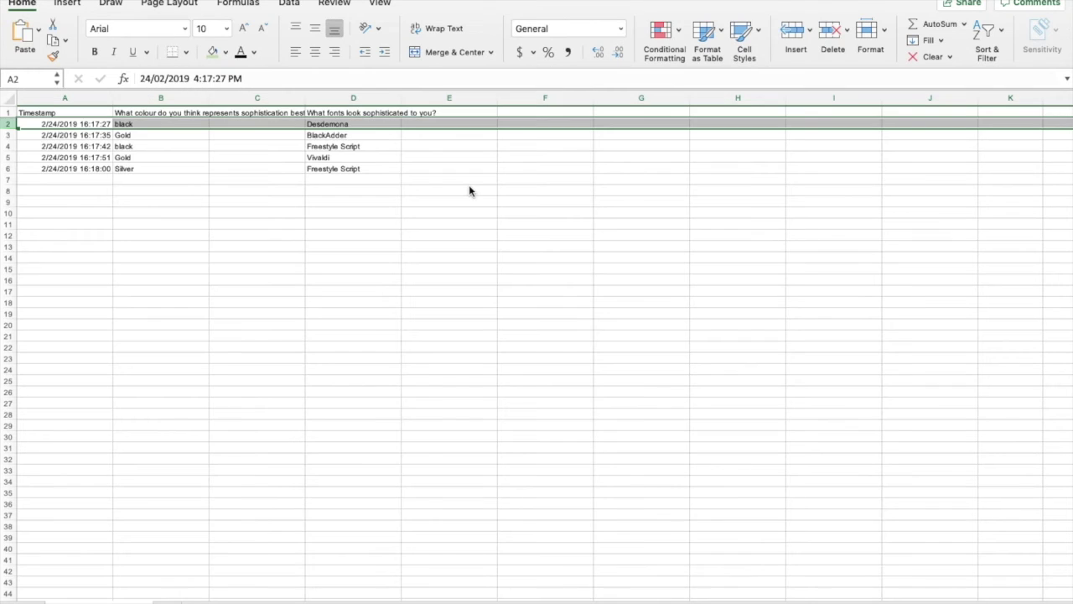
- In the responses workbook, insert a blank column before the font answers in column C
key("ctrl+Up")
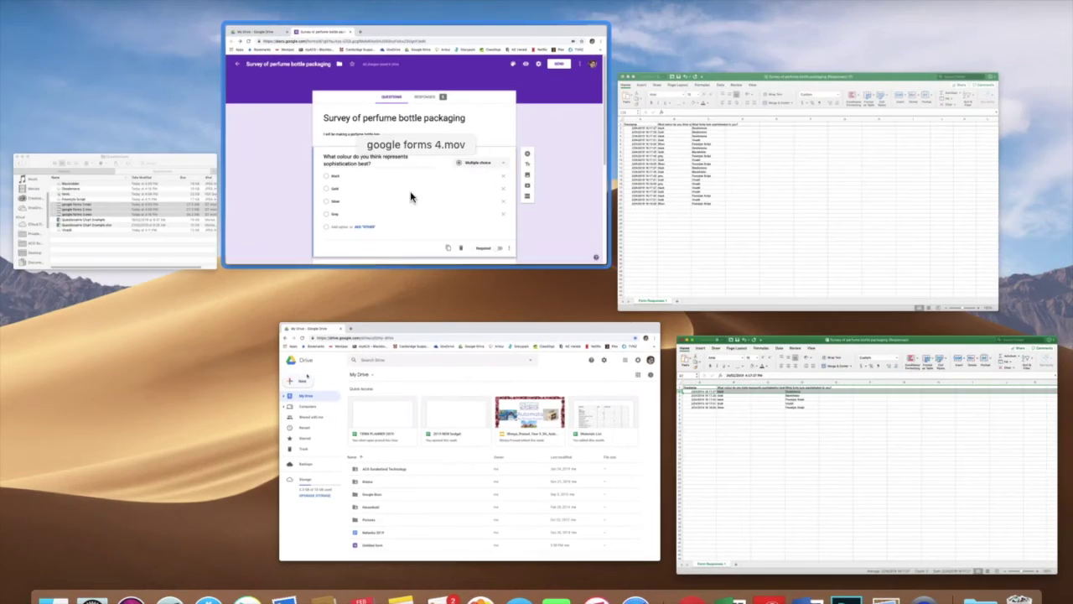
left_click(721, 242)
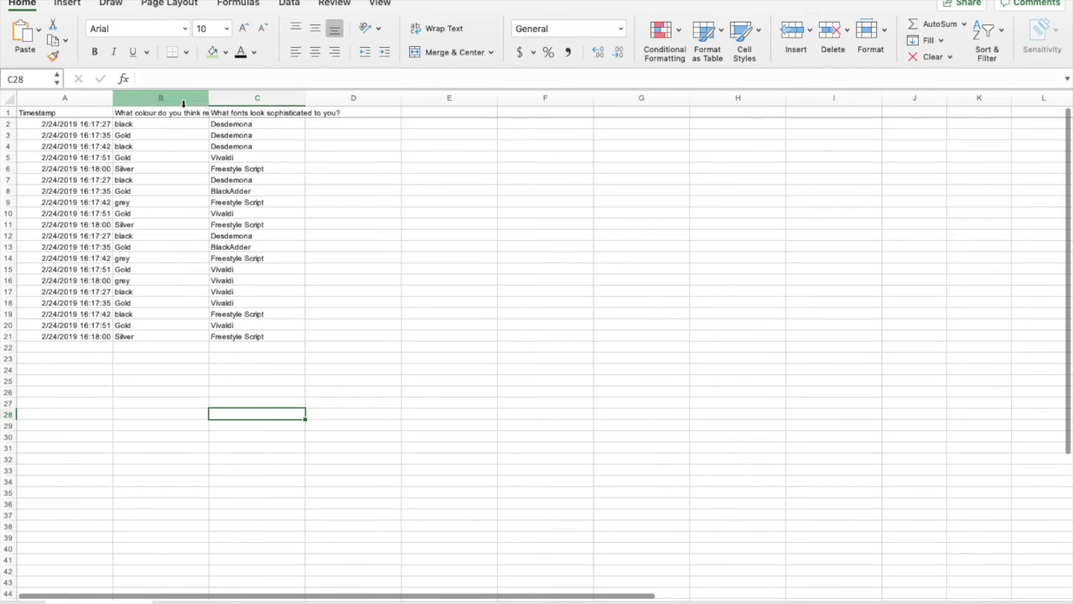
left_click(241, 98)
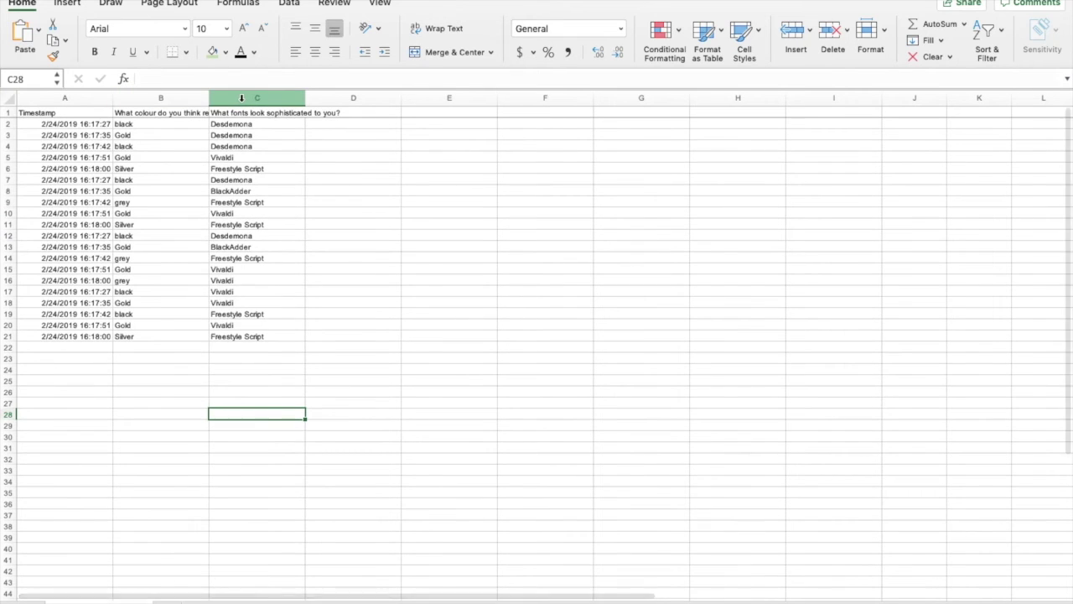
left_click(796, 35)
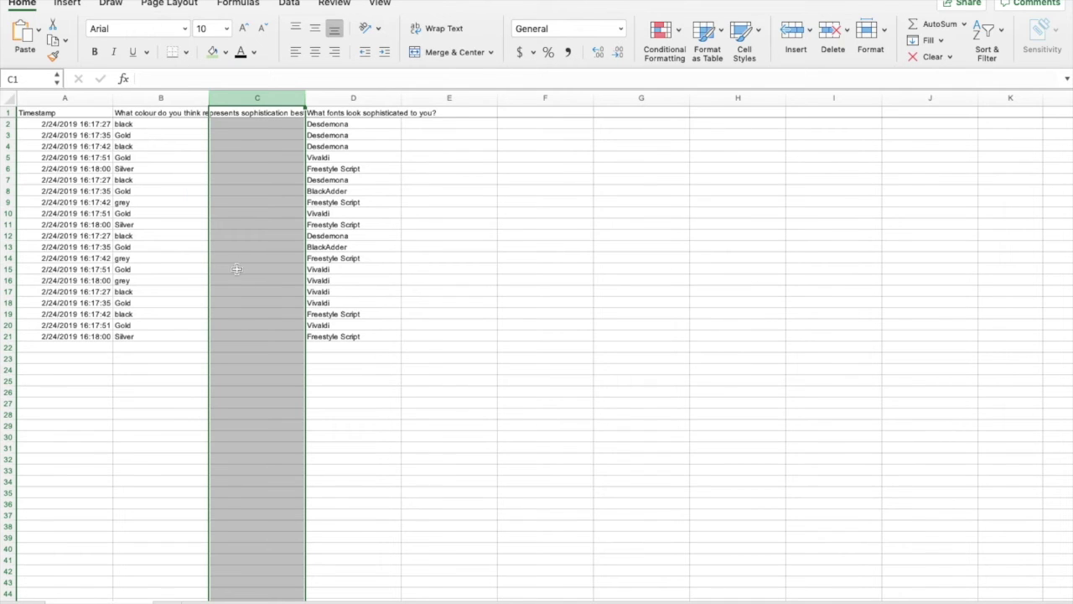
- Sort the whole sheet by the colour question, A to Z, treating row 1 as headers
left_click(8, 100)
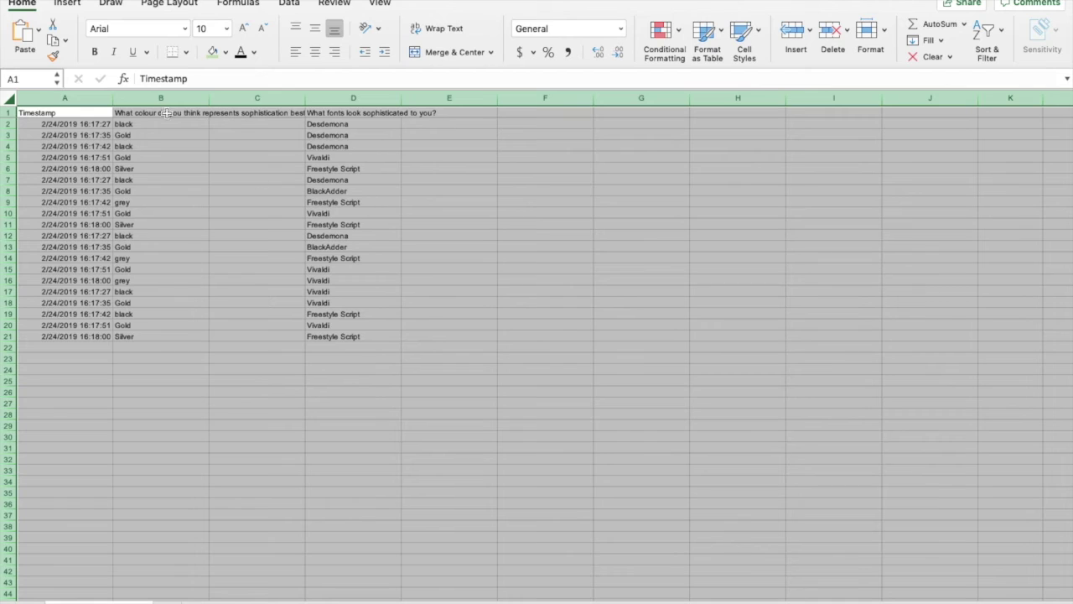
left_click(290, 5)
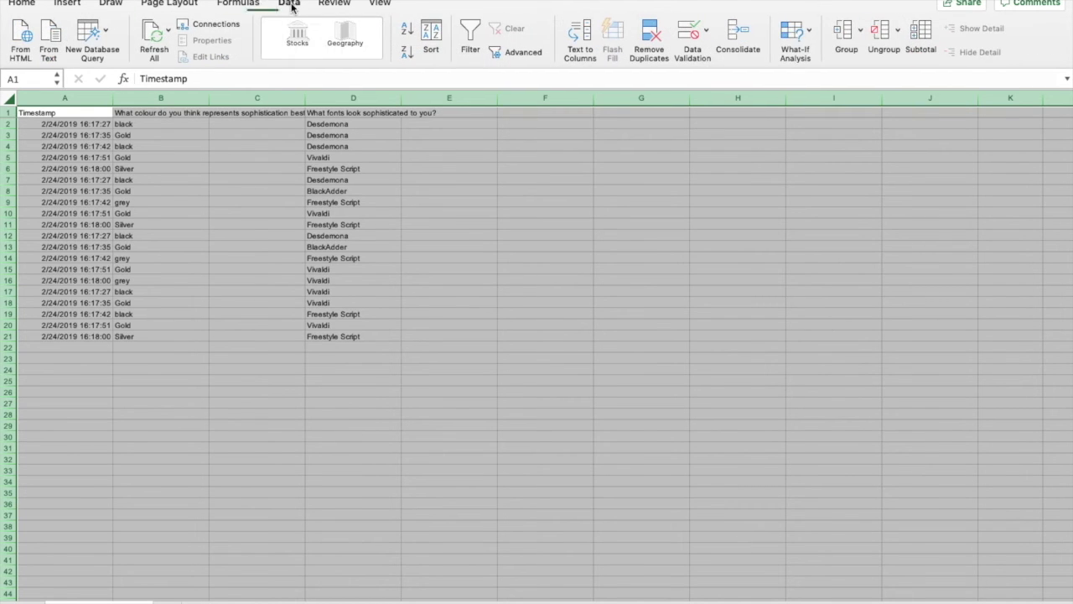
left_click(431, 35)
left_click(668, 3)
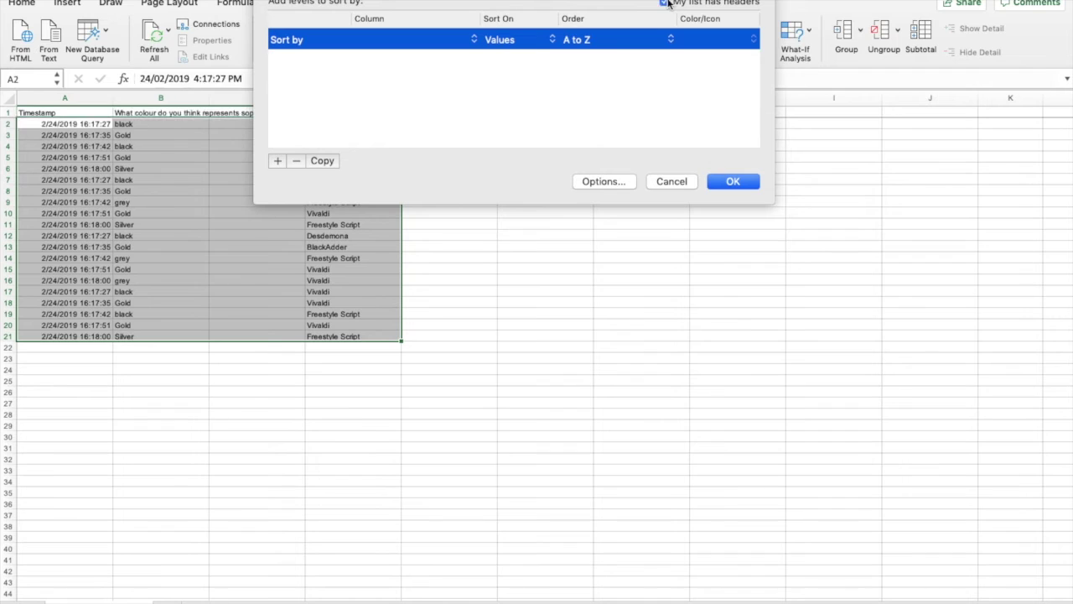
left_click(474, 42)
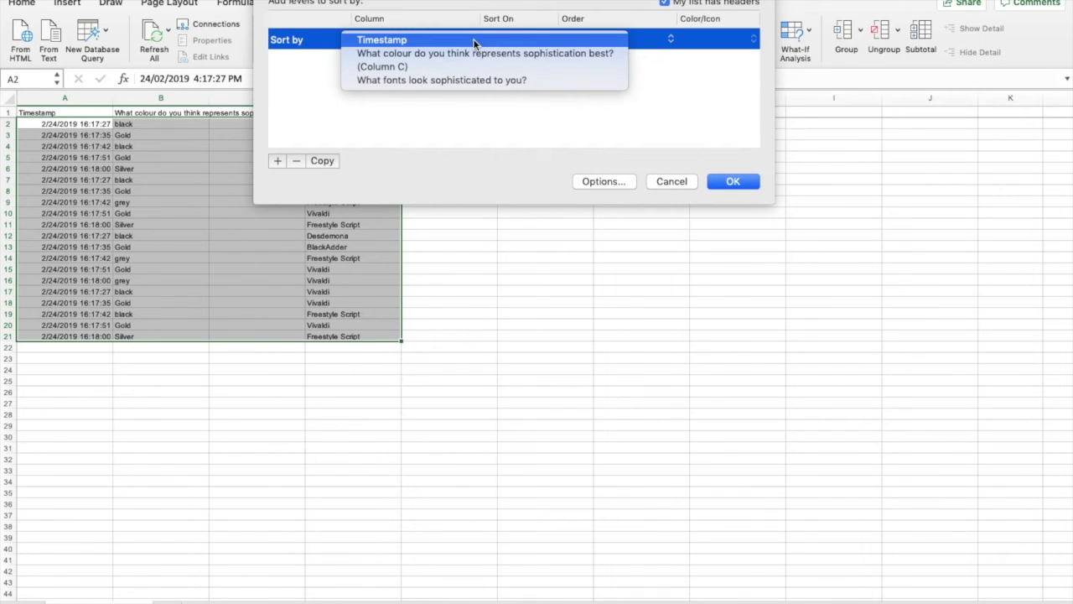
left_click(465, 54)
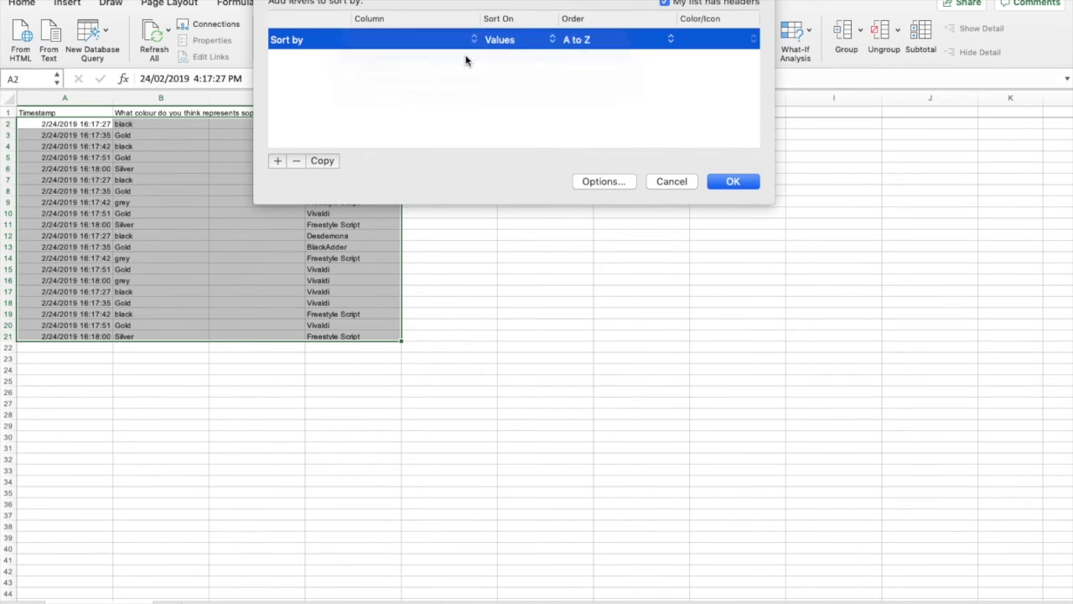
left_click(733, 181)
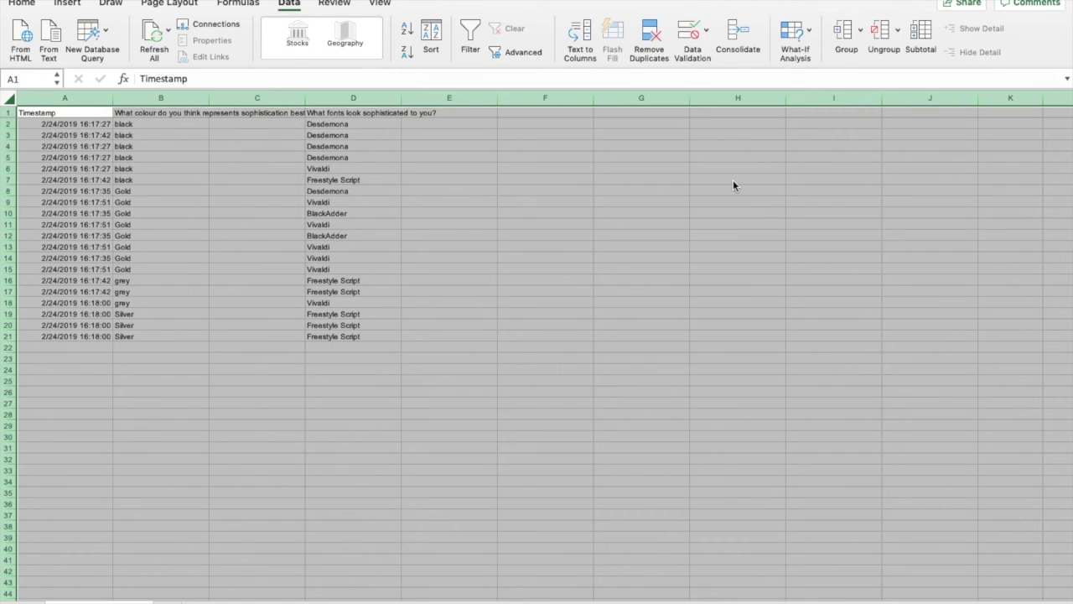
left_click(220, 123)
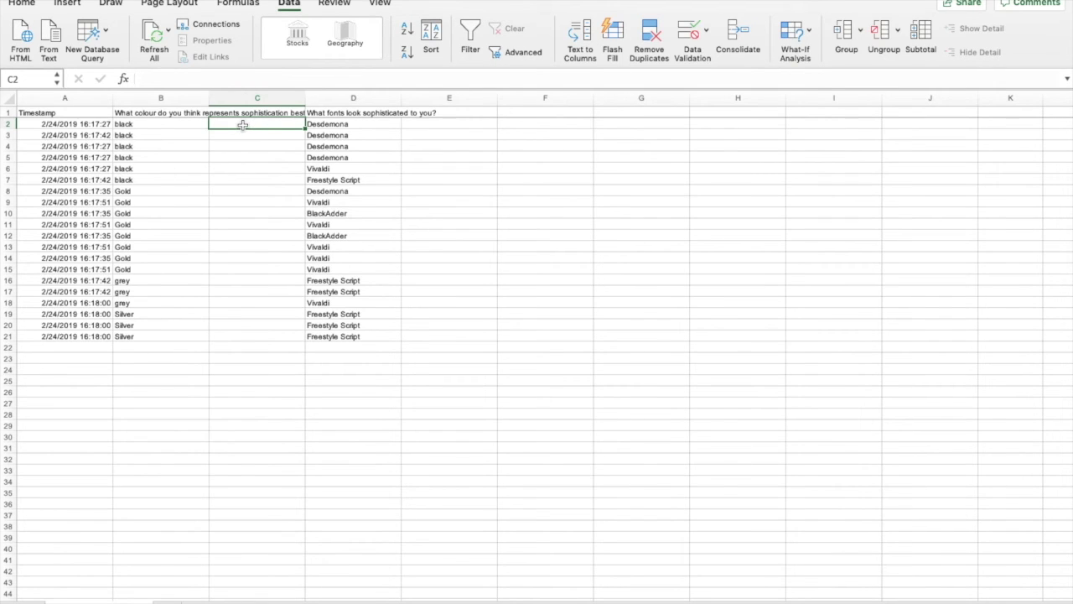
- Enter colour tallies 6, 8, 3 and 3 in cells C2, C8, C16 and C19
type("6")
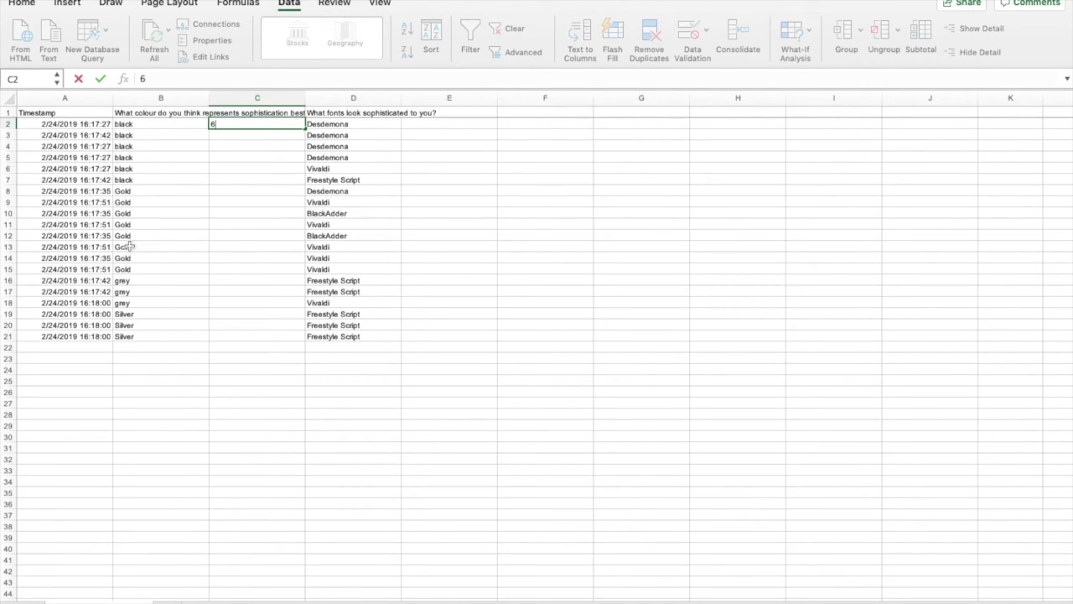
left_click(225, 191)
type("8")
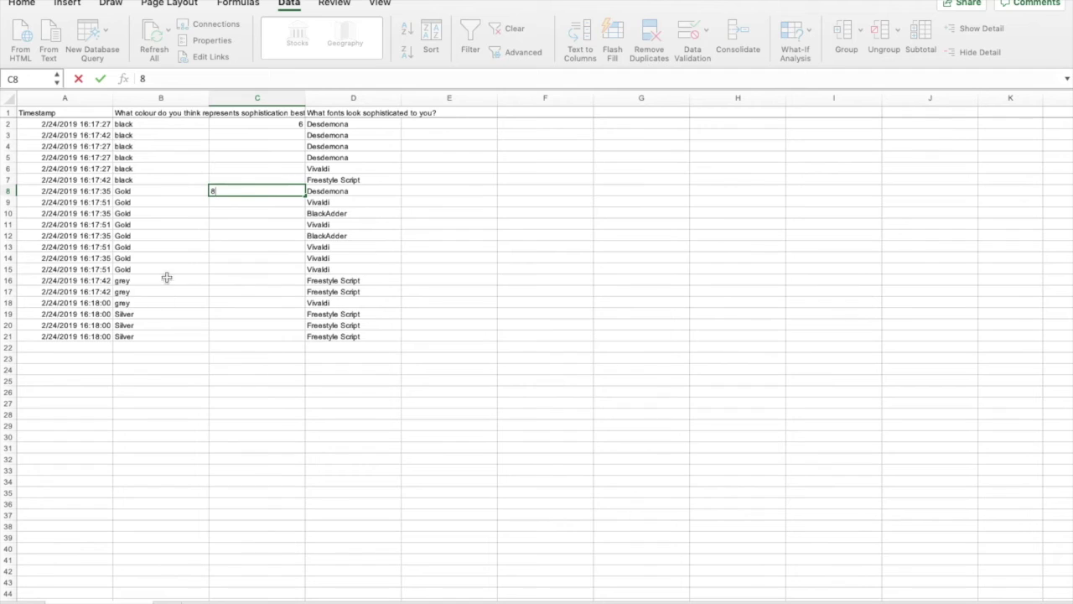
left_click(224, 281)
type("3")
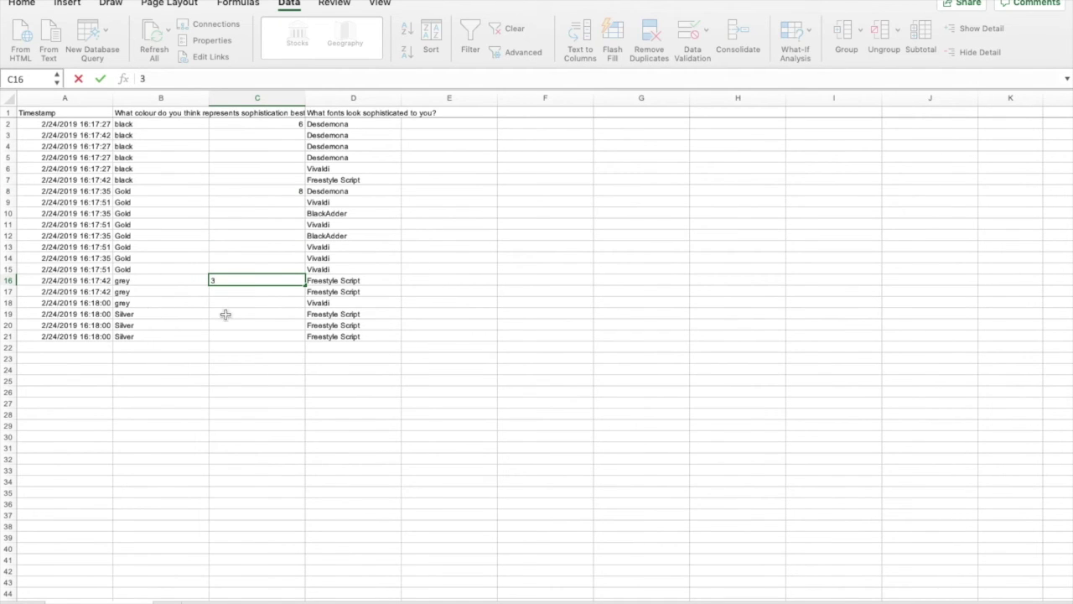
left_click(226, 314)
type("3")
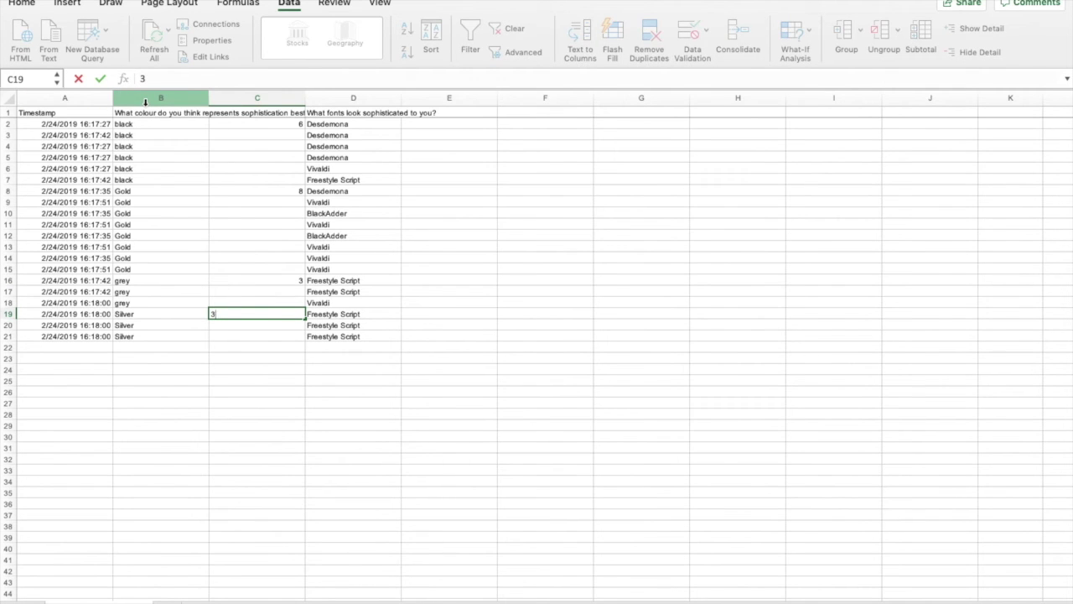
- Copy the colour answers and their tallies onto a new blank sheet
left_click_drag(145, 102, 240, 109)
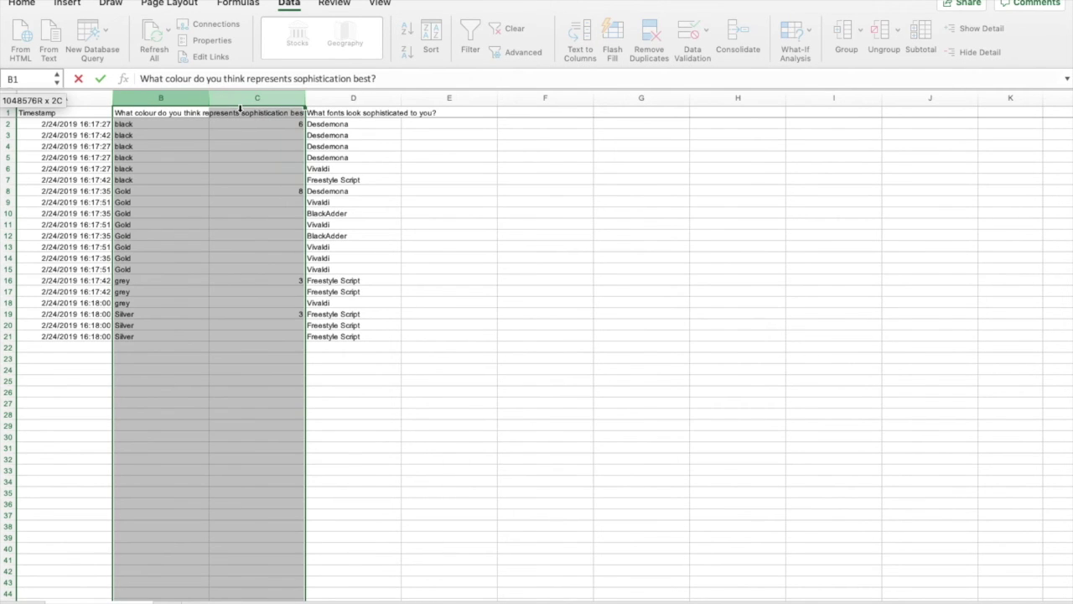
key("ctrl+c")
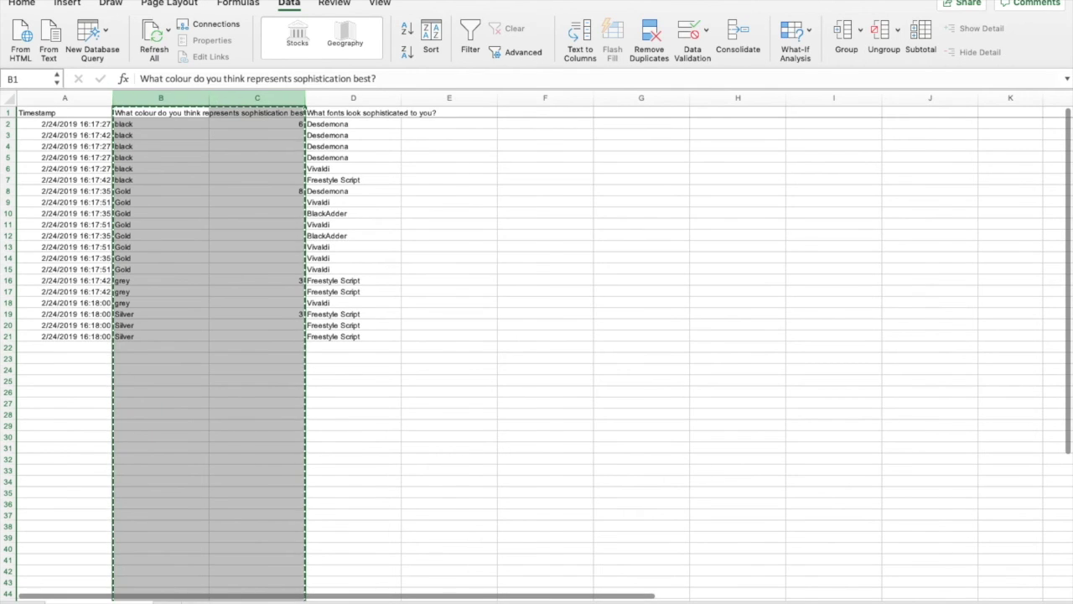
key("shift+F11")
key("ctrl+v")
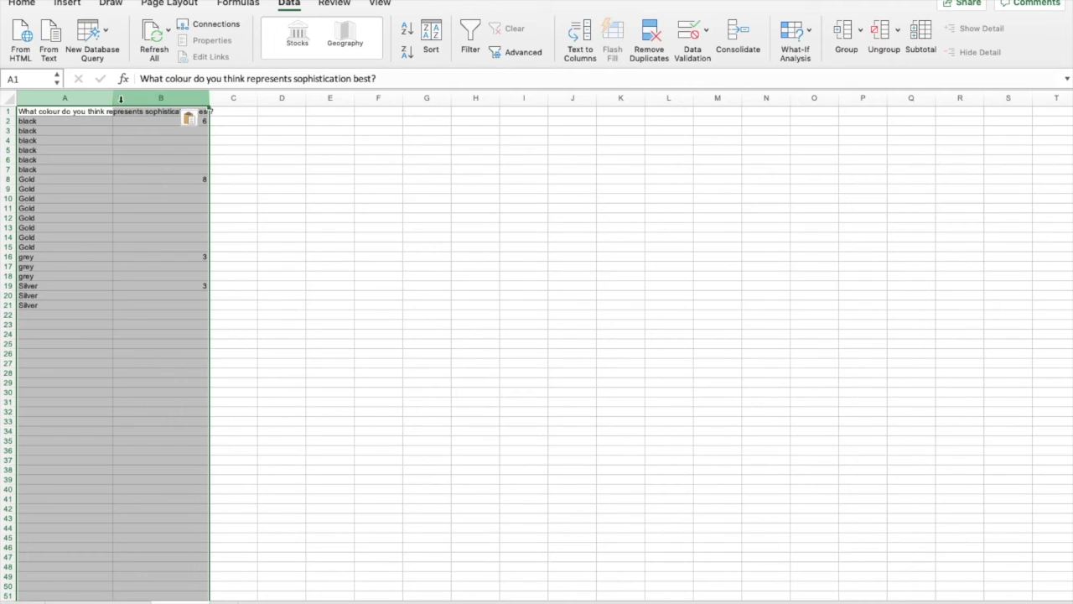
- Copy the question heading from A1 into B1, above the tally numbers
left_click(92, 111)
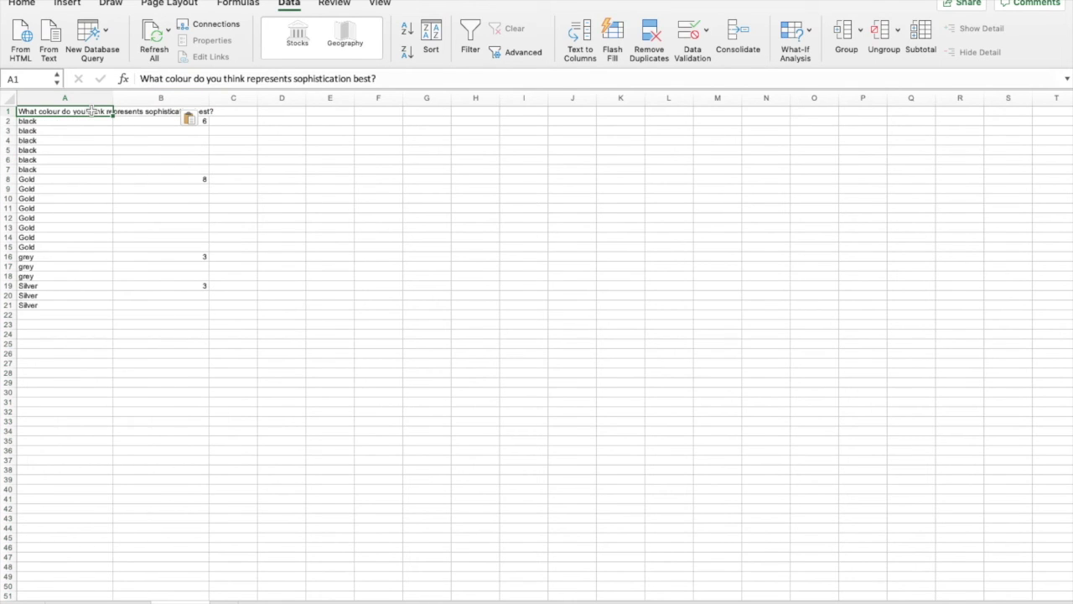
key("ctrl+c")
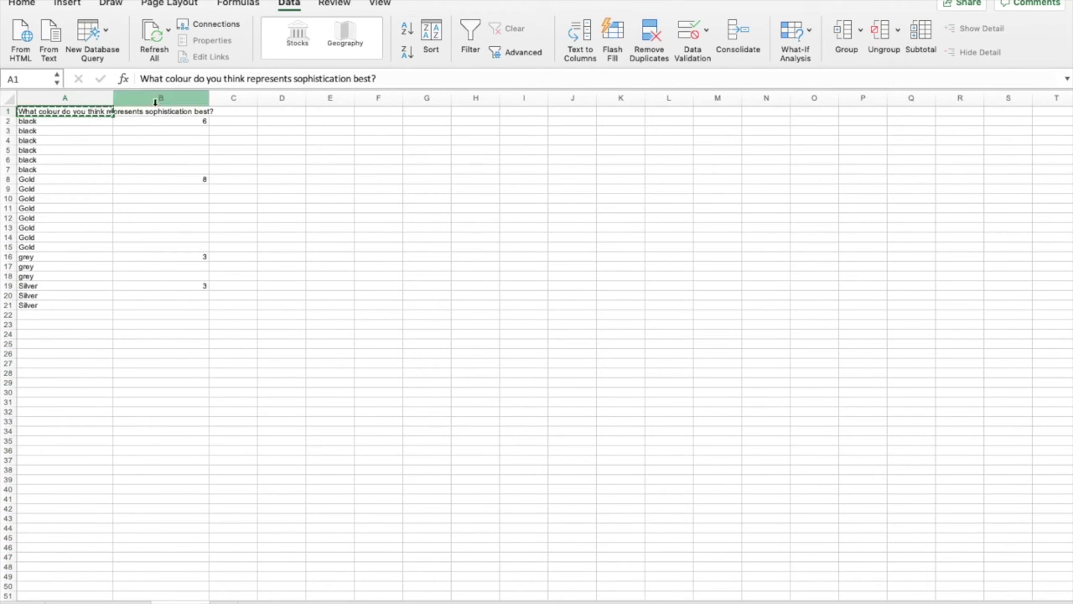
left_click(170, 113)
key("ctrl+v")
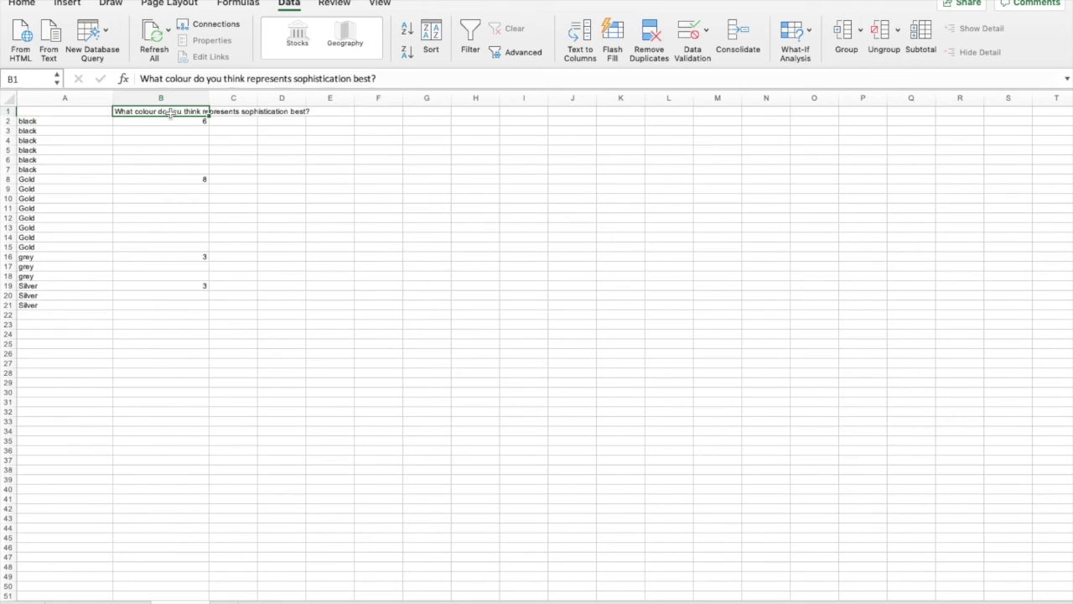
- Delete the duplicate black and Gold rows, leaving one row for each colour
left_click_drag(6, 131, 7, 170)
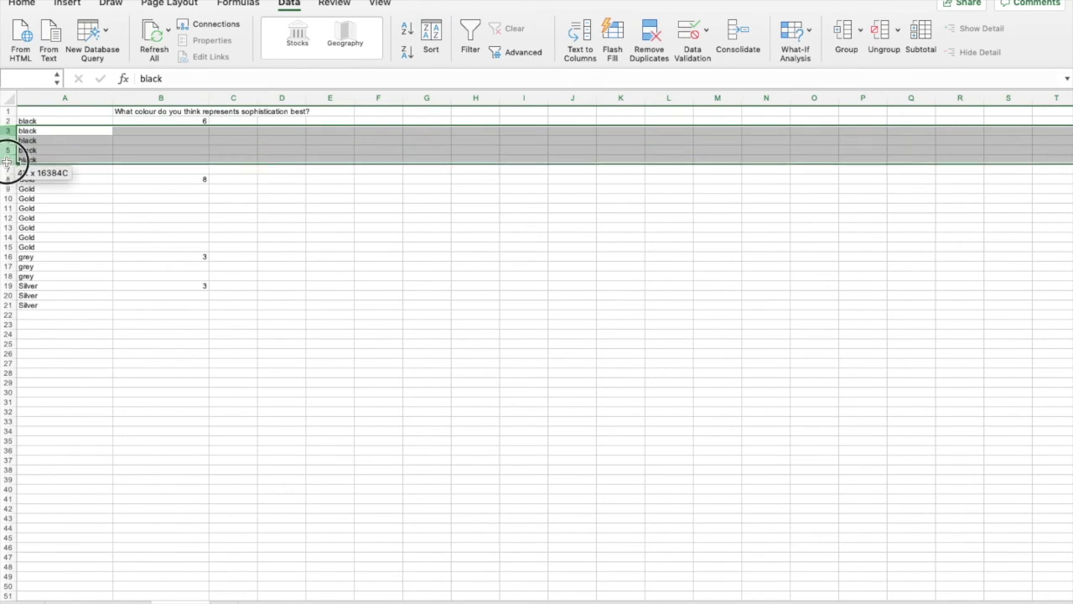
right_click(7, 169)
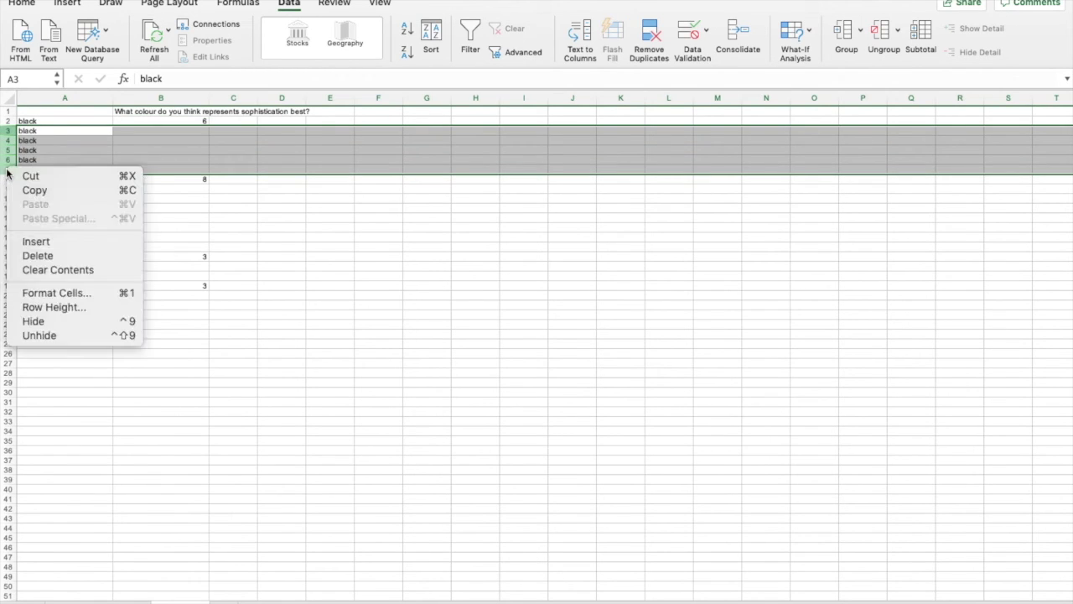
left_click(37, 257)
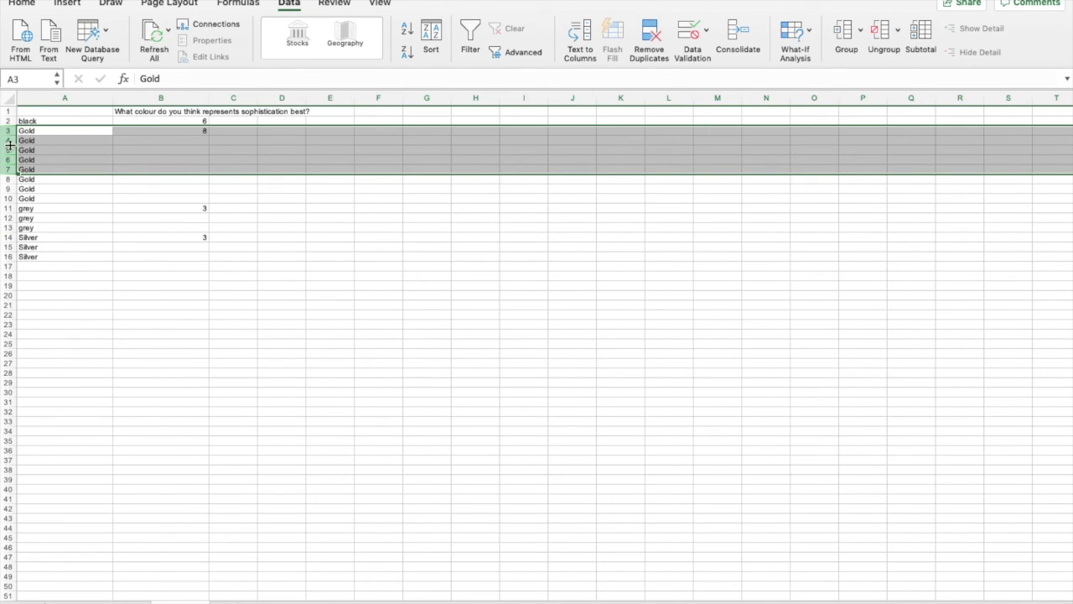
left_click_drag(8, 140, 8, 200)
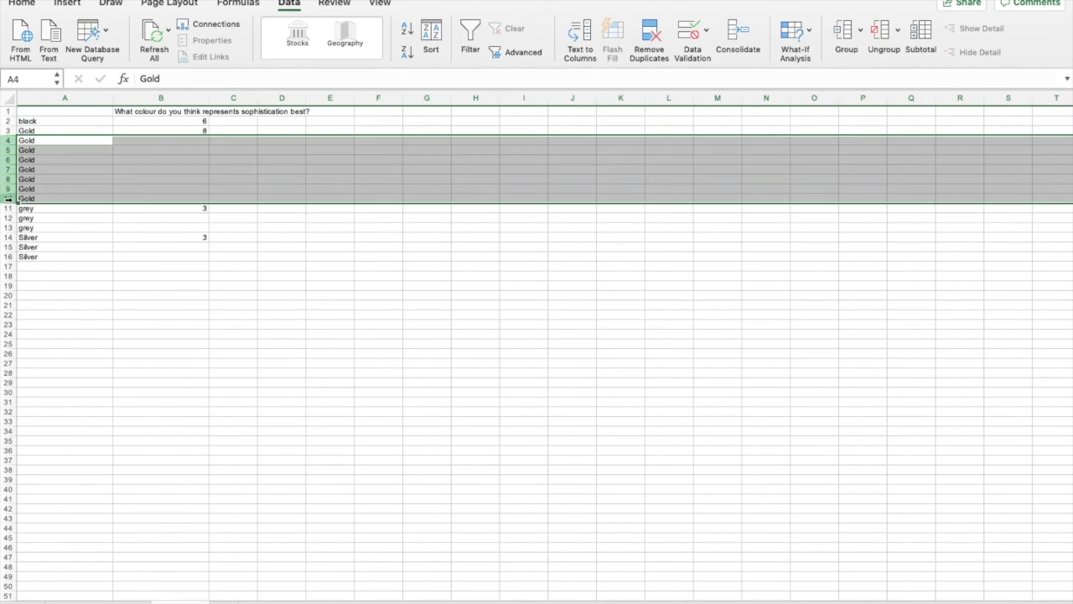
right_click(9, 199)
left_click(36, 288)
- Delete the duplicate grey and Silver rows, then select the table A1:B5
left_click(8, 150)
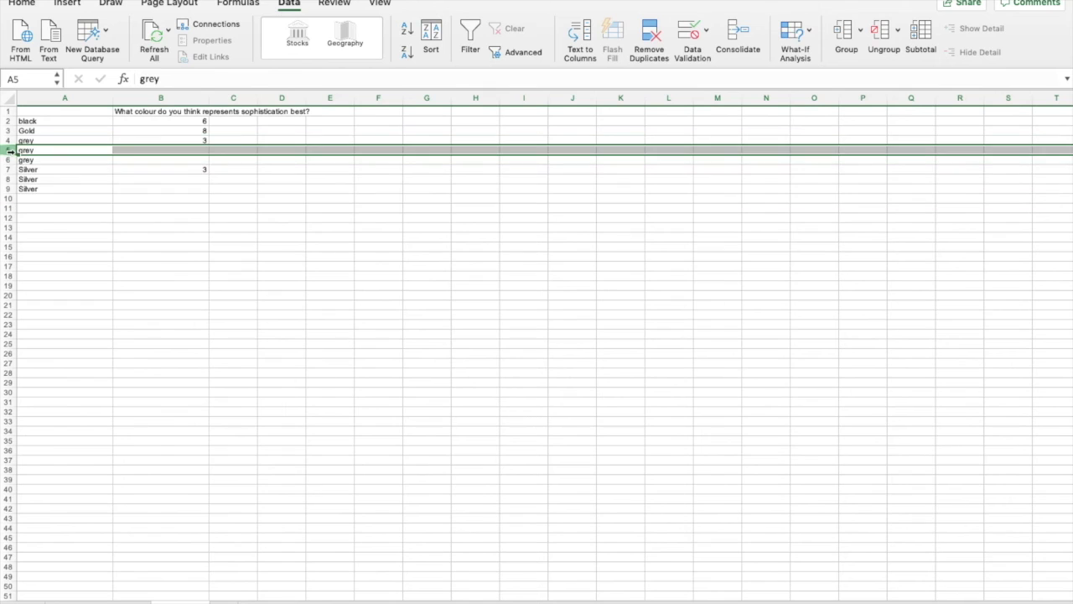
left_click_drag(8, 164, 8, 161)
right_click(9, 159)
left_click(40, 249)
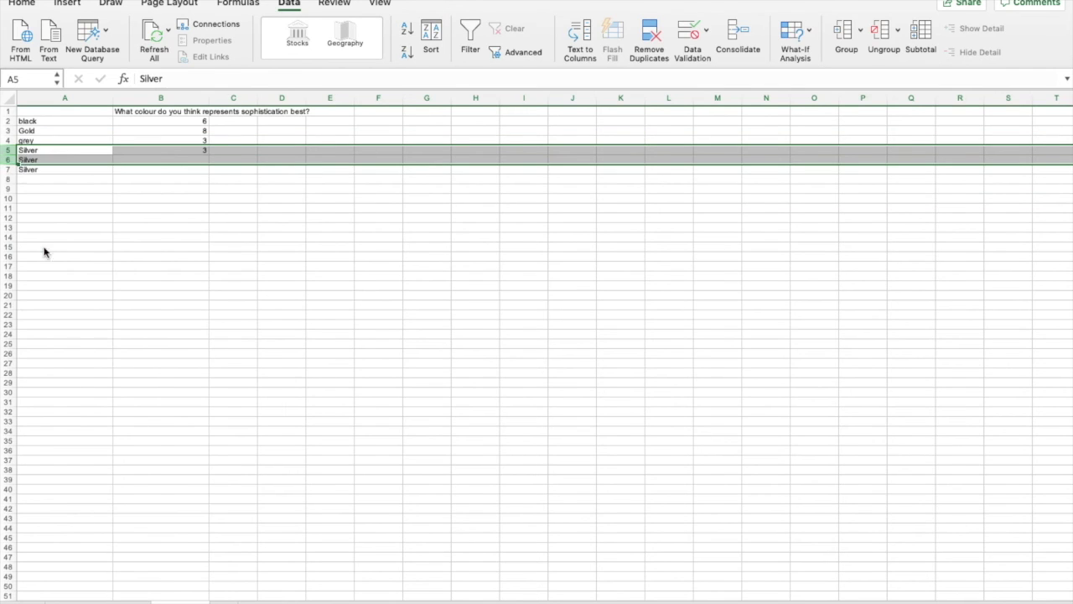
left_click_drag(8, 169, 9, 159)
right_click(9, 159)
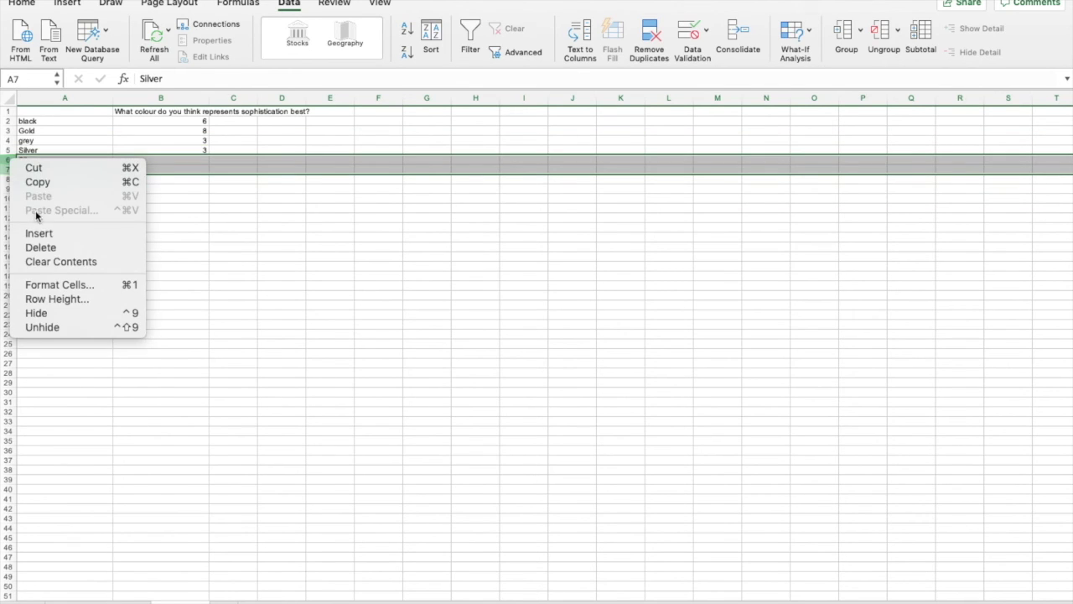
left_click(42, 250)
left_click(232, 207)
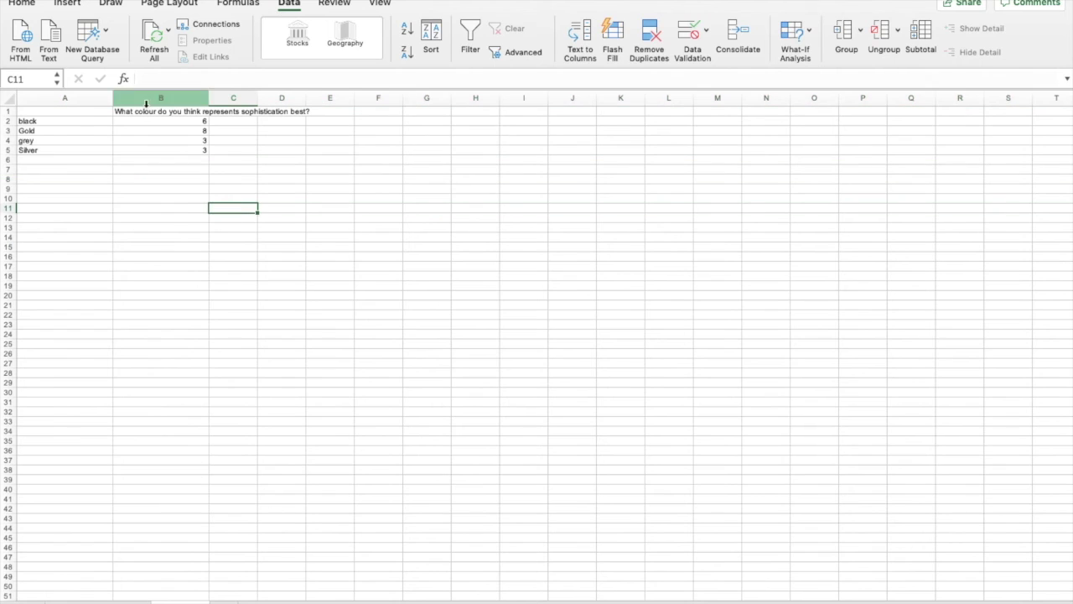
mouse_move(80, 114)
left_mouse_down()
mouse_move(175, 125)
mouse_move(185, 153)
left_mouse_up()
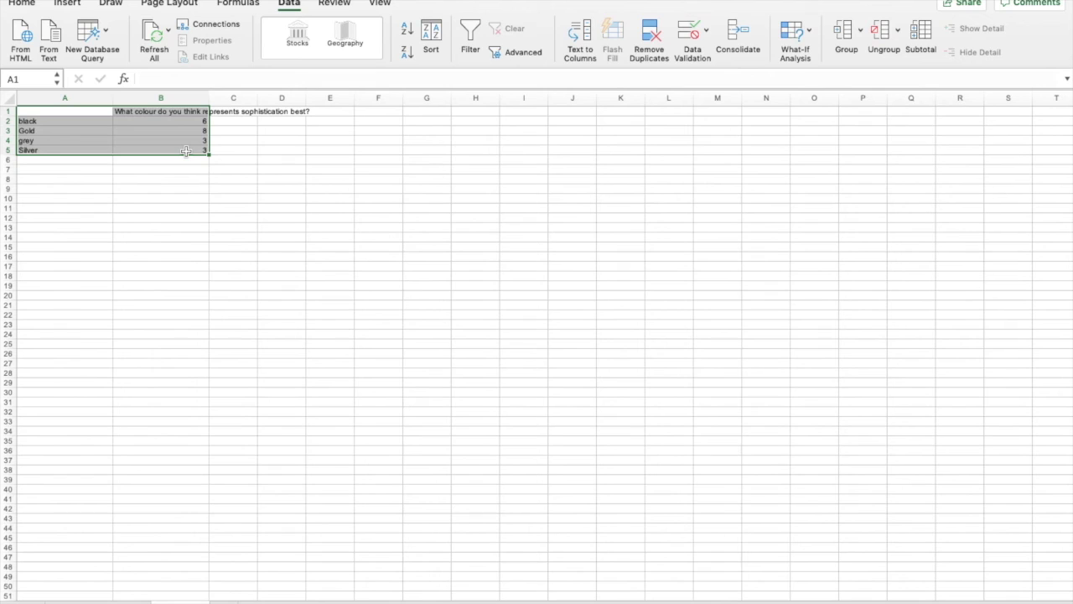
- Insert a 3-D Clustered Column chart of the tallies, enlarge it and move it beside the table
left_click(67, 5)
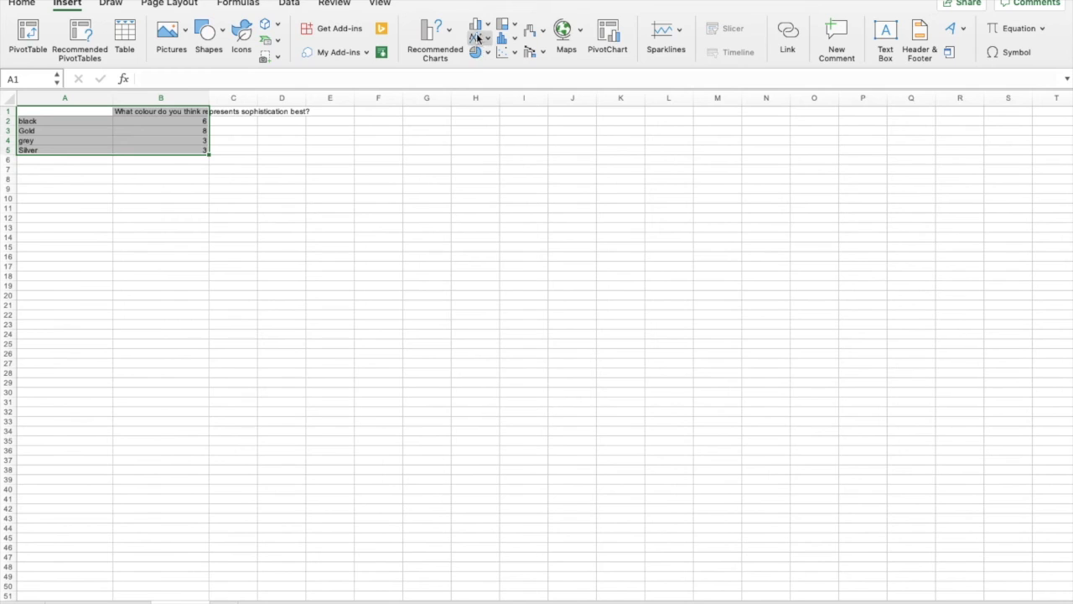
left_click(480, 25)
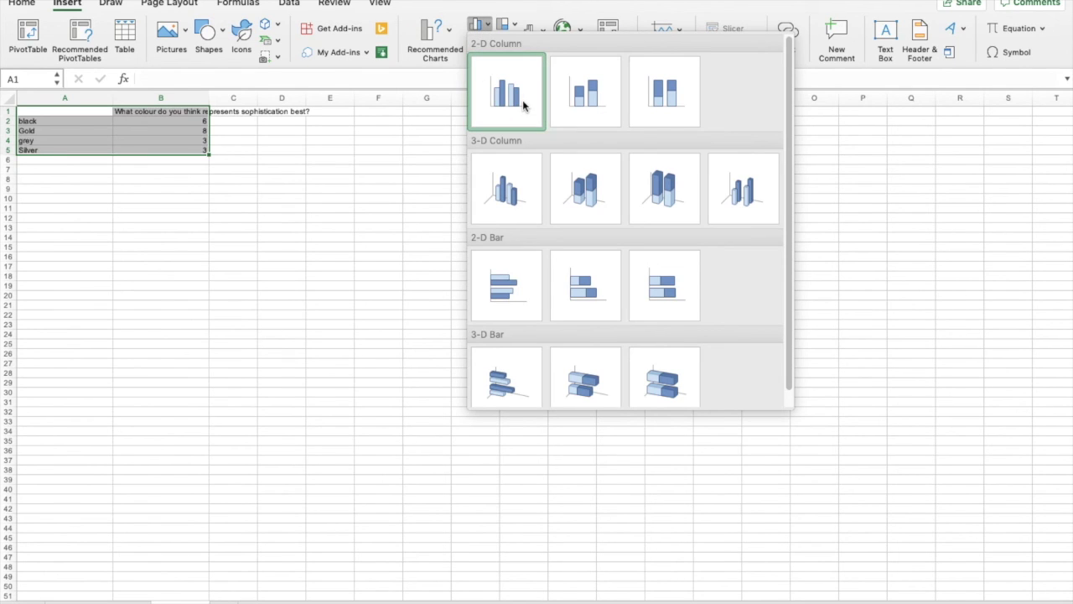
left_click(521, 193)
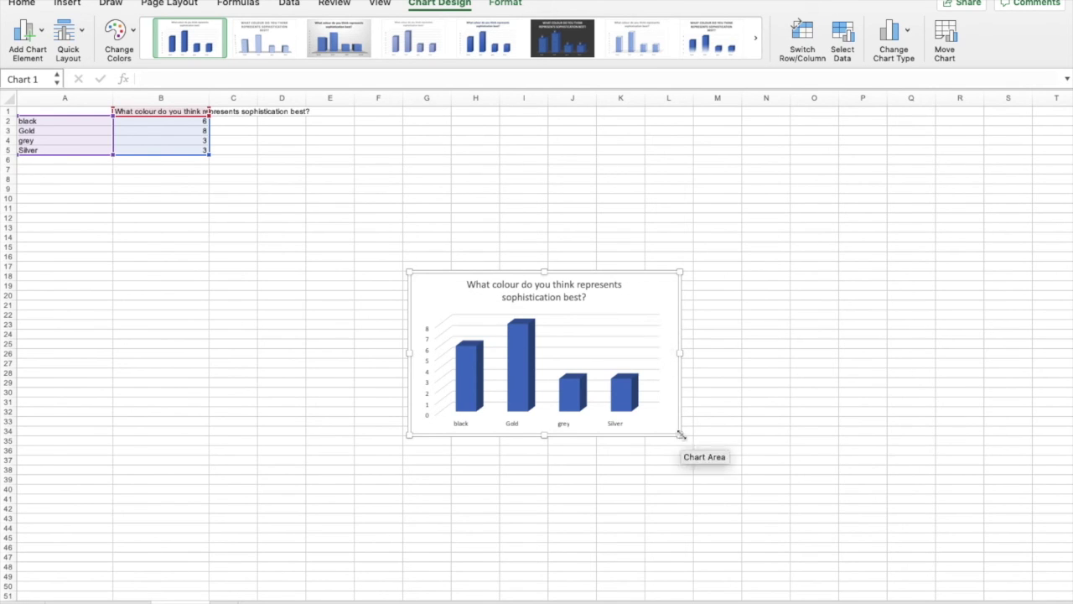
left_click_drag(680, 434, 798, 536)
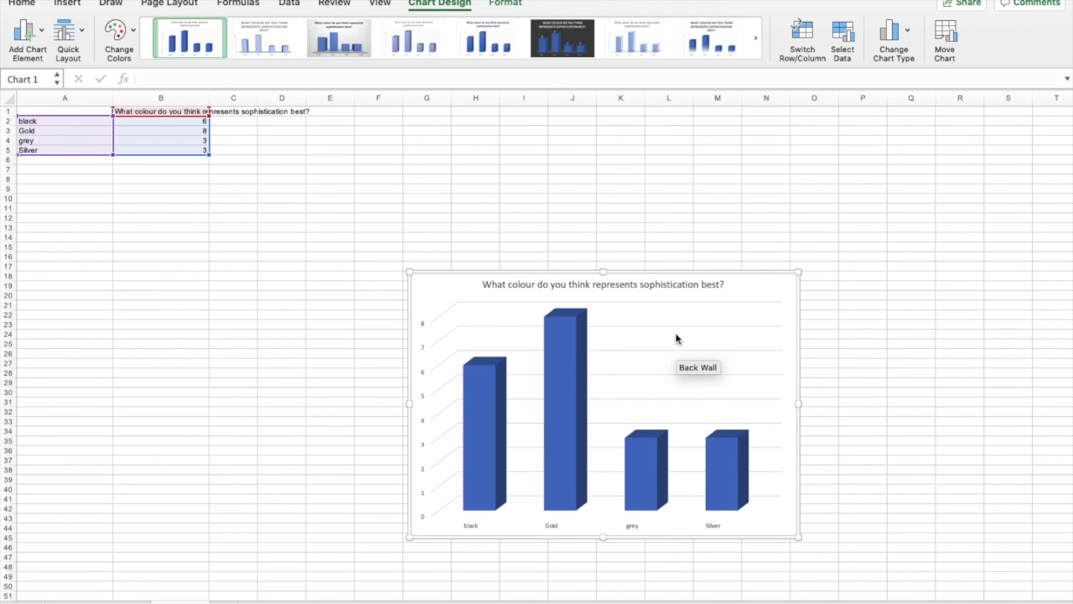
left_click(439, 289)
left_click_drag(438, 290, 305, 171)
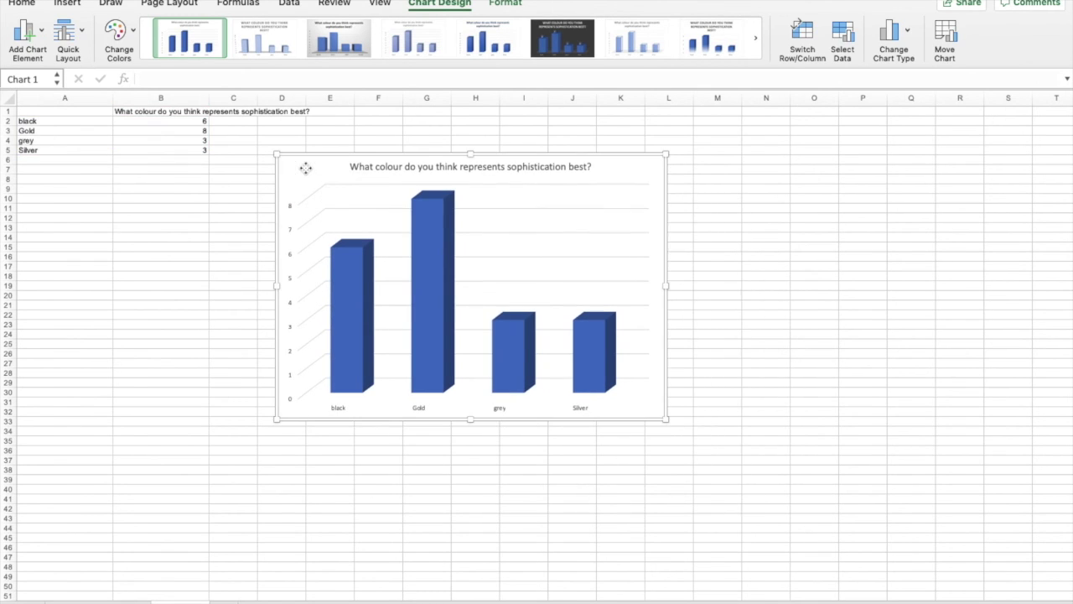
mouse_move(350, 317)
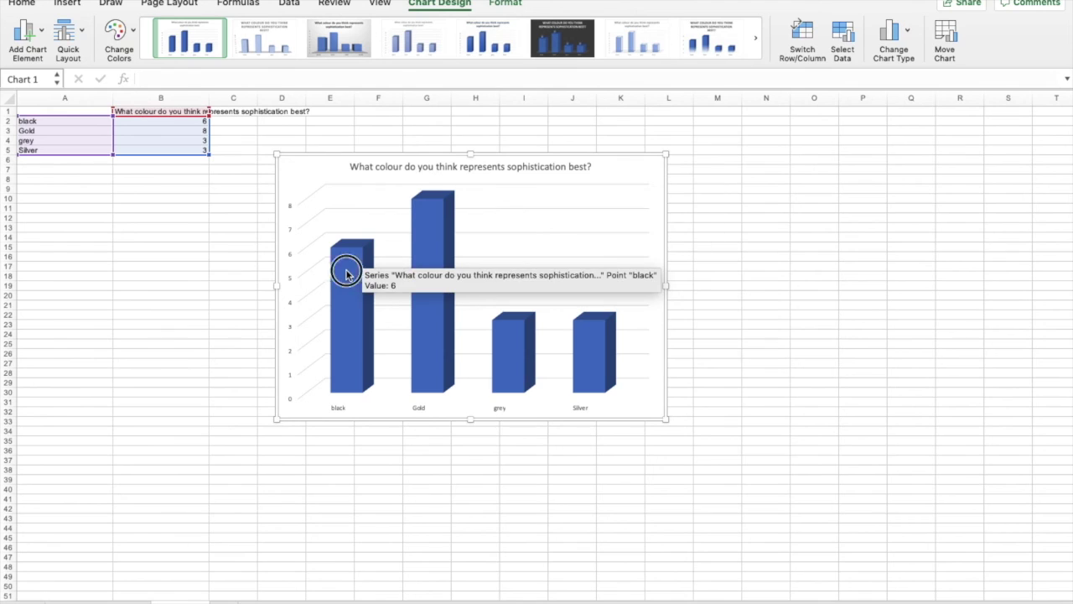
- Fill the black bar with dark grey using Shape Fill
left_click(346, 273)
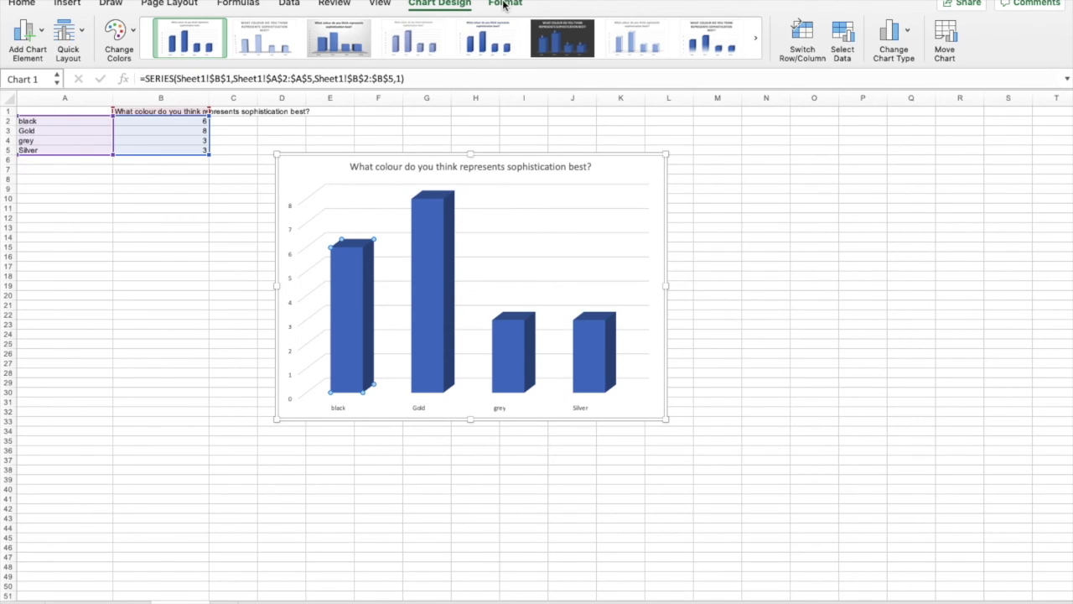
left_click(505, 5)
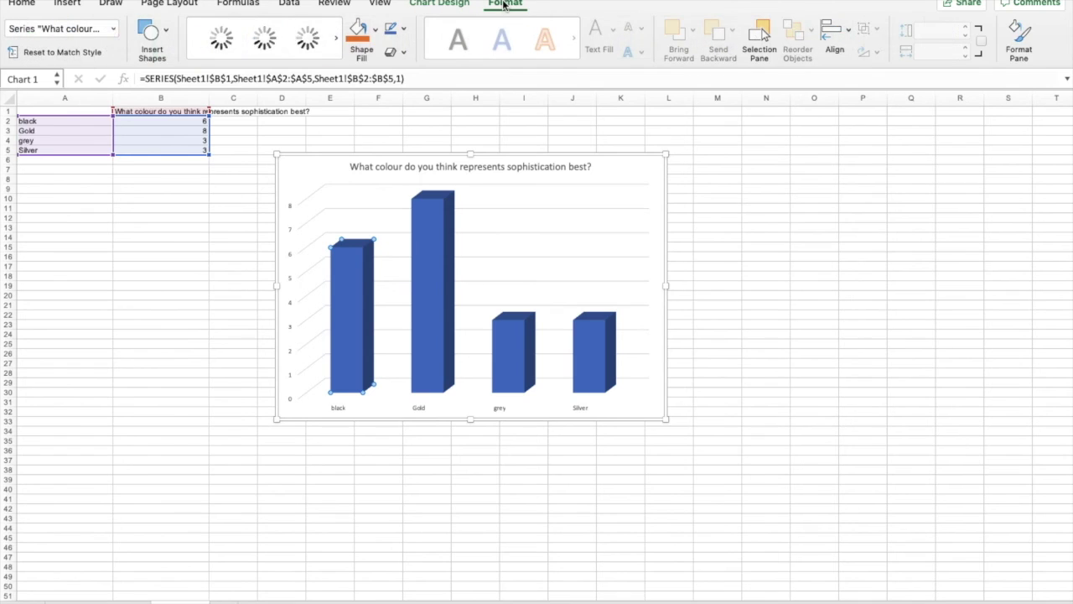
left_click(378, 29)
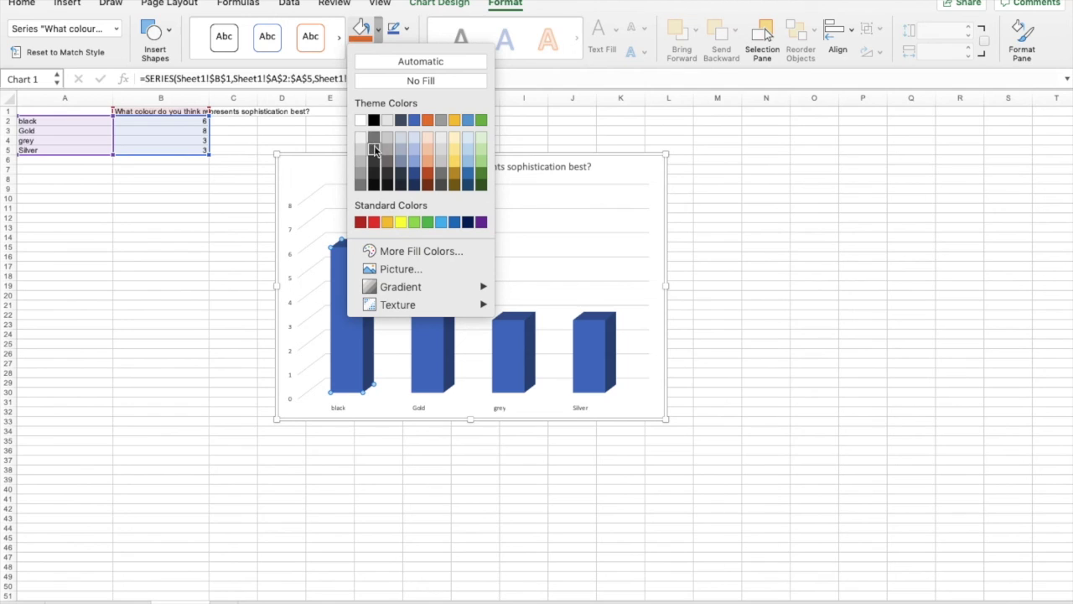
left_click(374, 120)
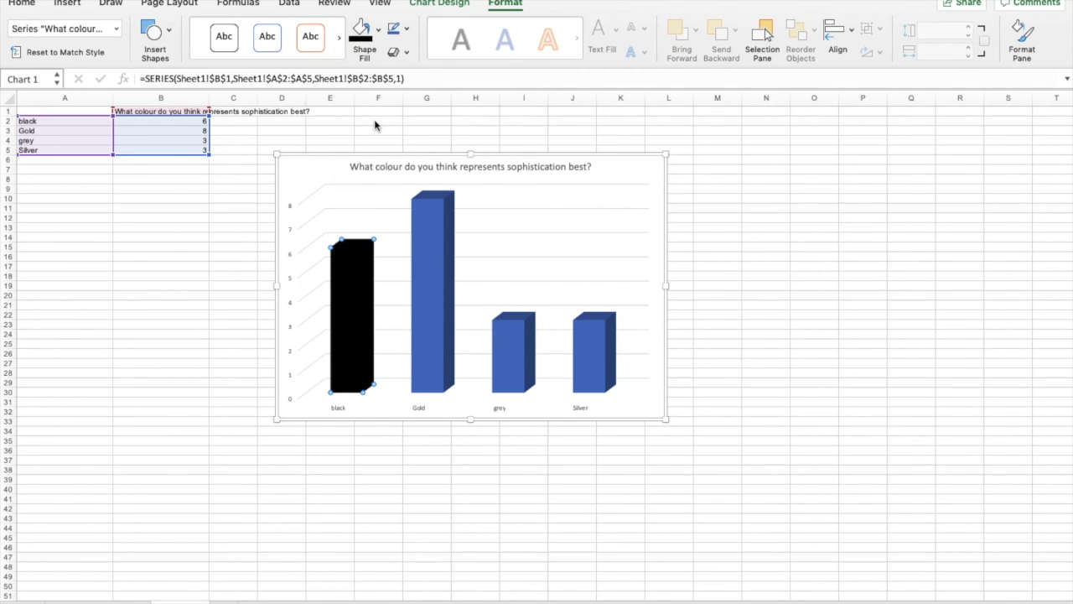
left_click(378, 33)
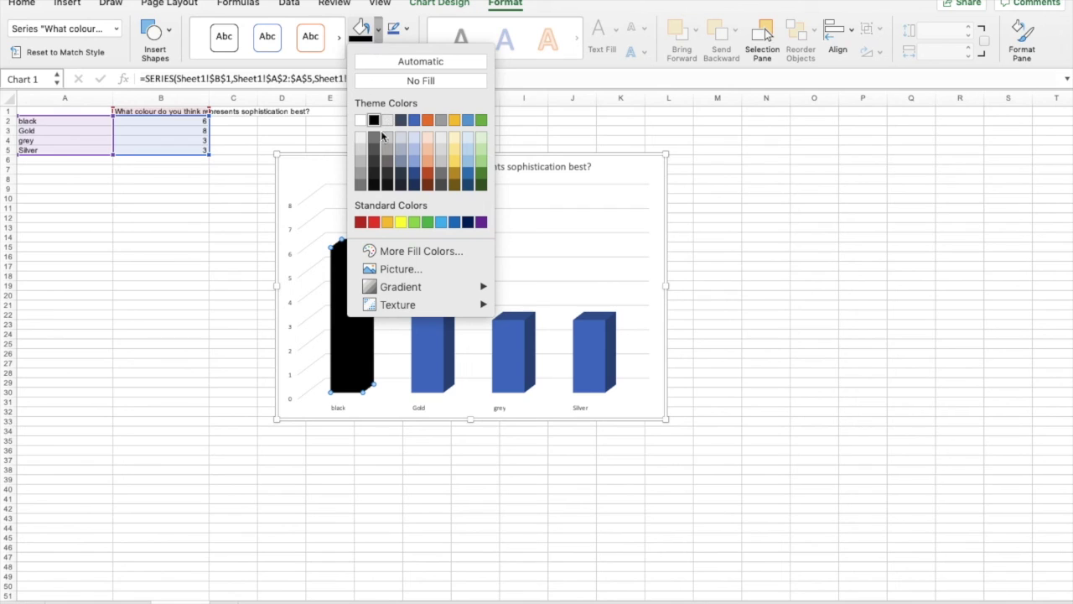
left_click(374, 159)
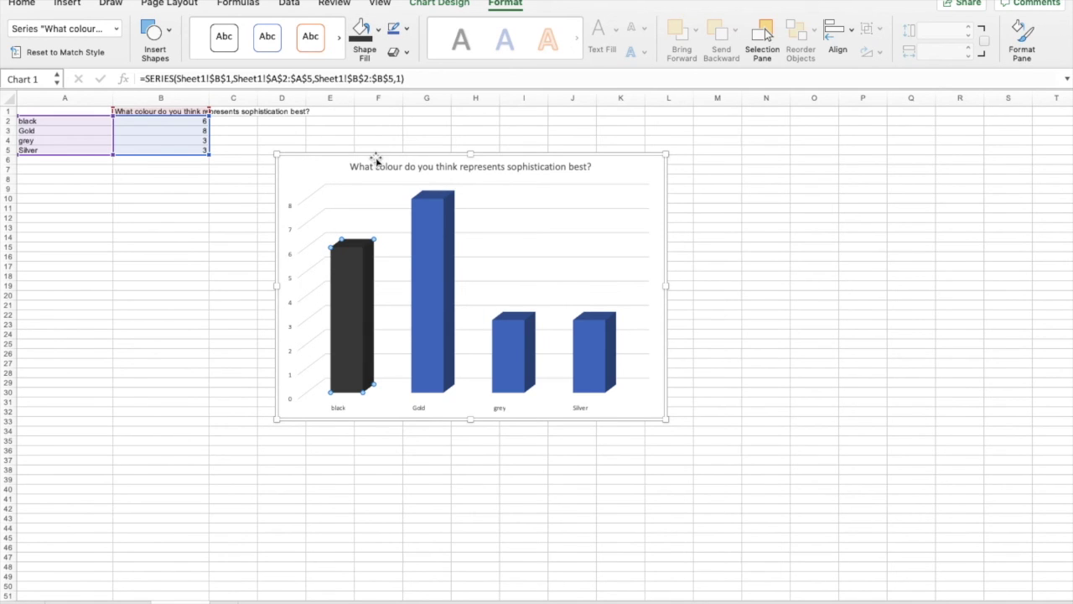
- Fill the Gold, grey and Silver bars with gold, grey and light grey
left_click(431, 210)
left_click(378, 33)
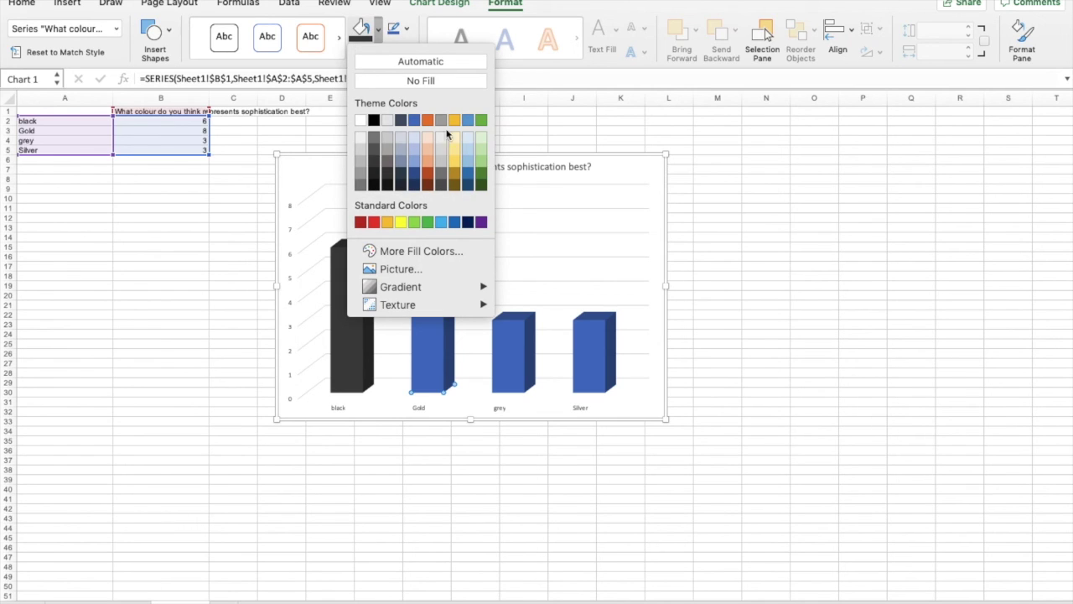
left_click(454, 121)
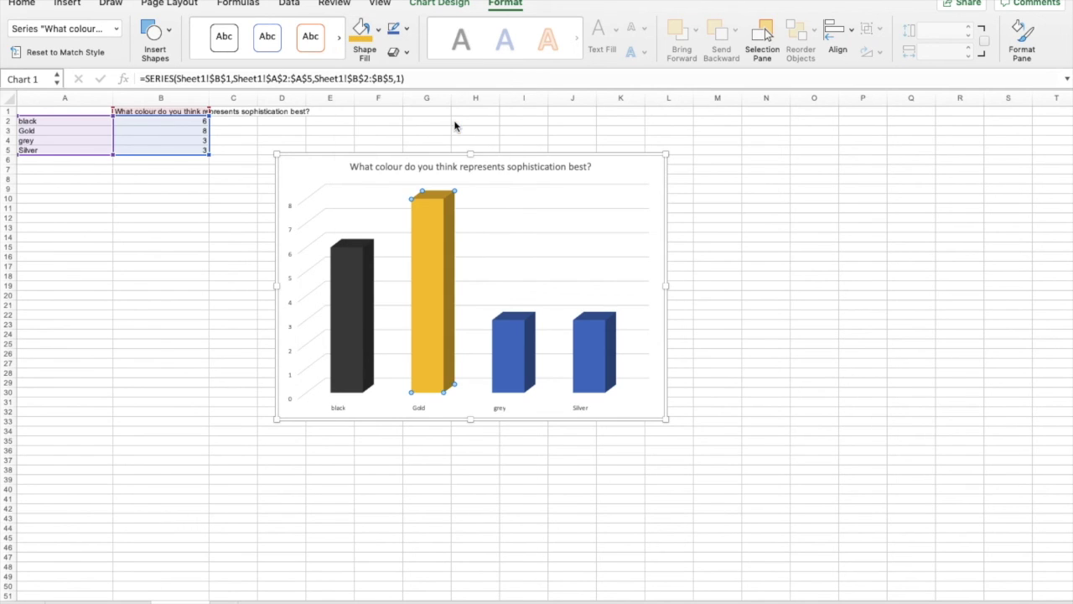
left_click(513, 356)
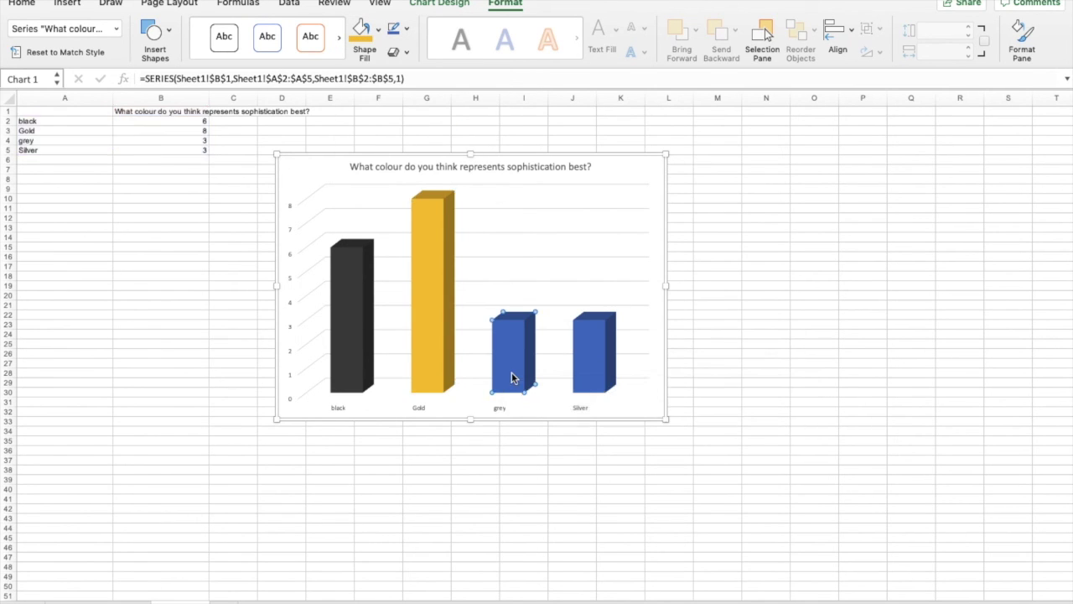
left_click(378, 34)
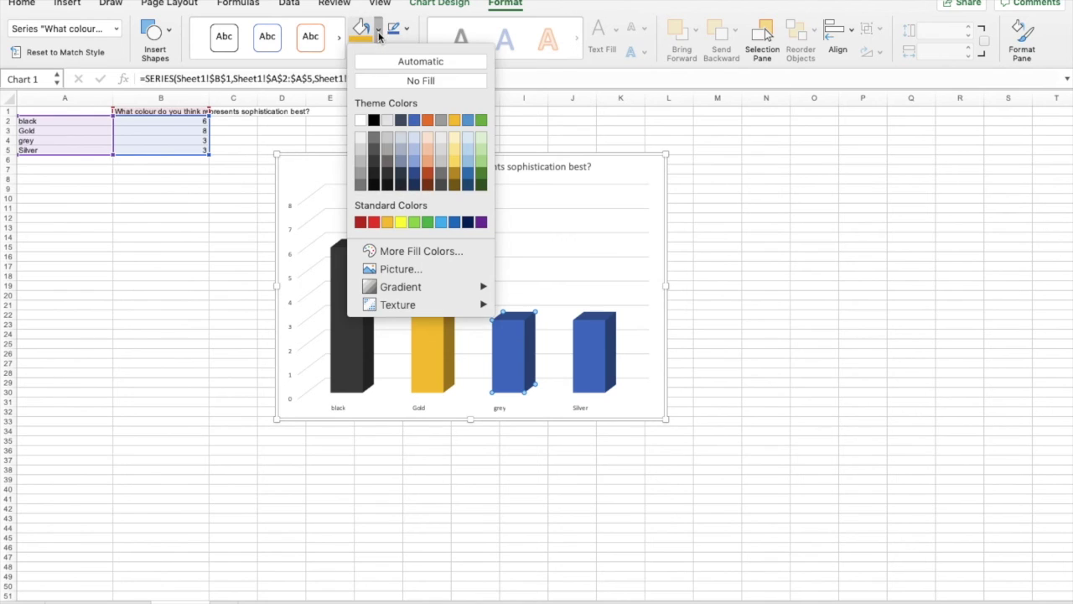
left_click(362, 182)
left_click(591, 356)
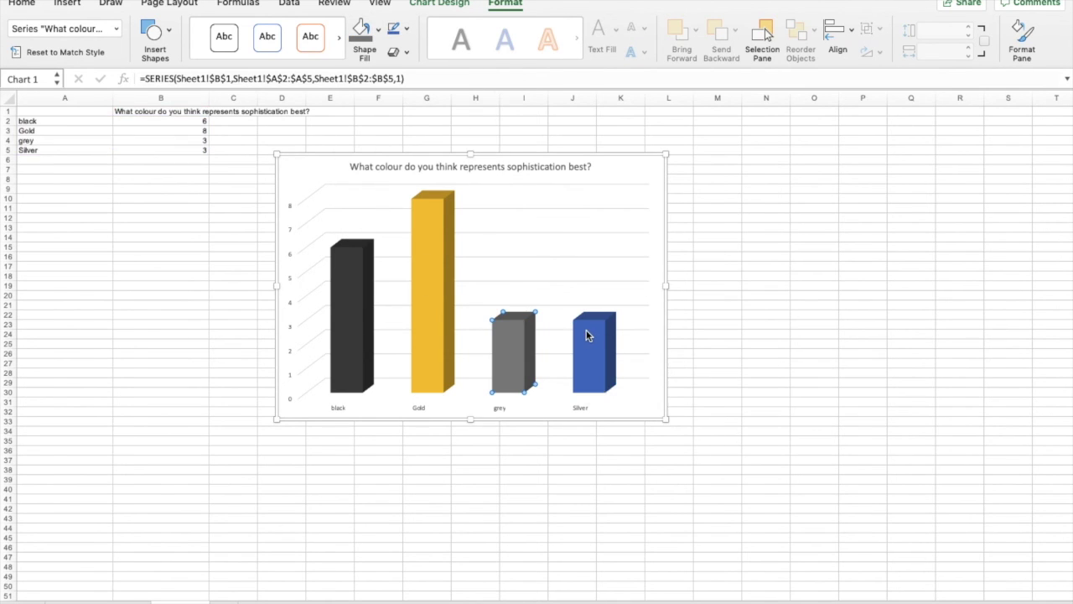
left_click(378, 32)
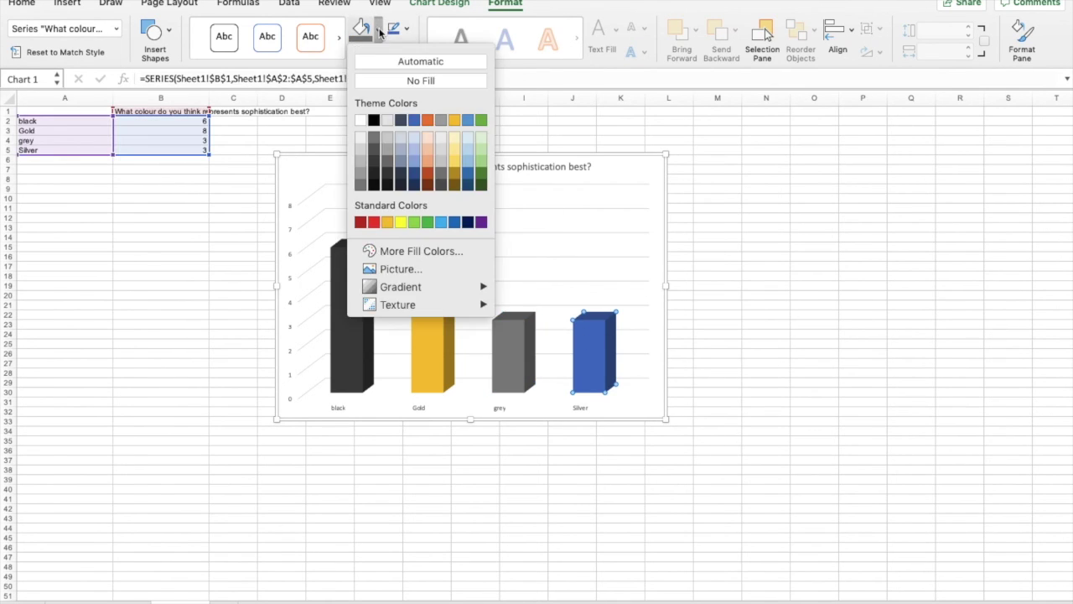
left_click(361, 151)
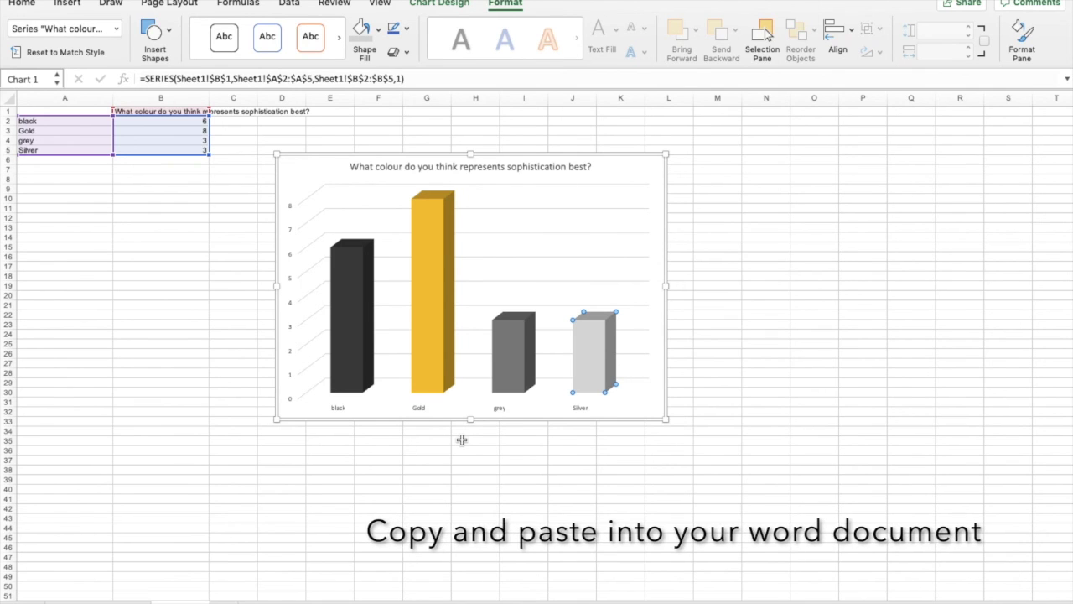
scroll(461, 439, "up", 2)
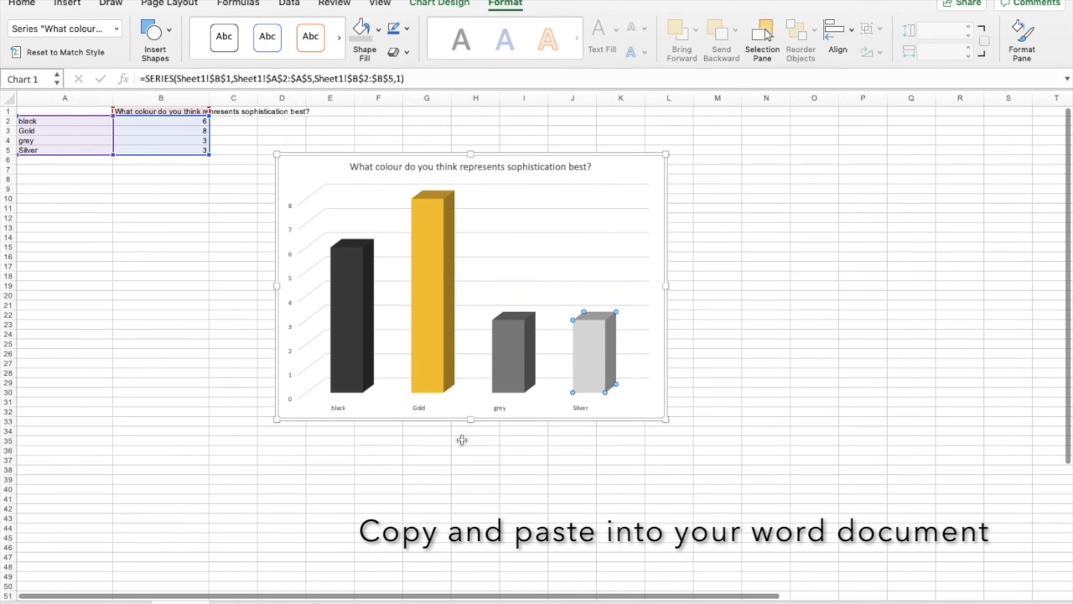
left_click(612, 165)
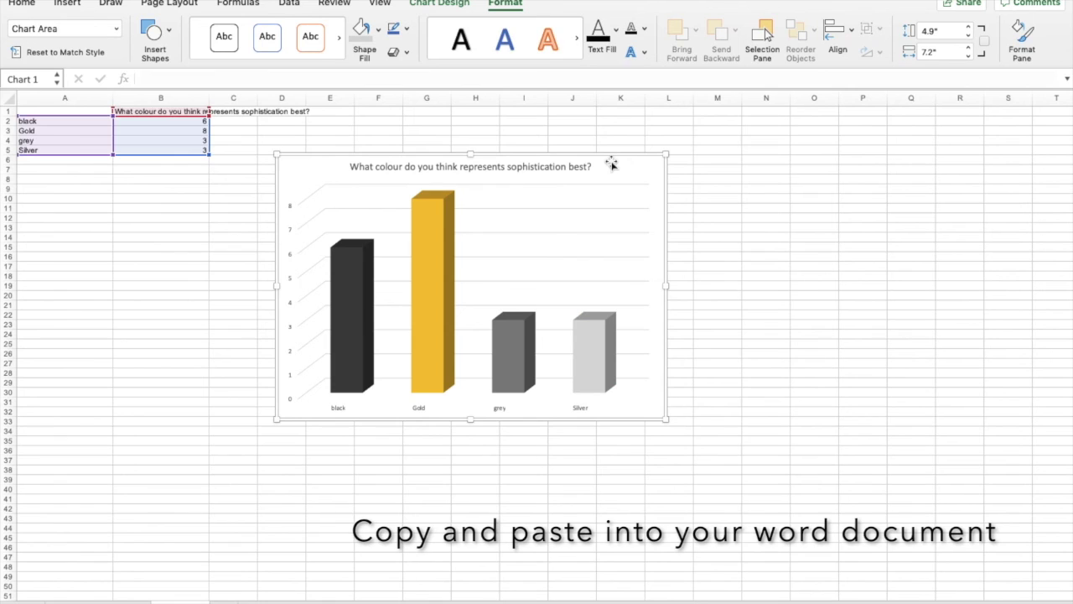